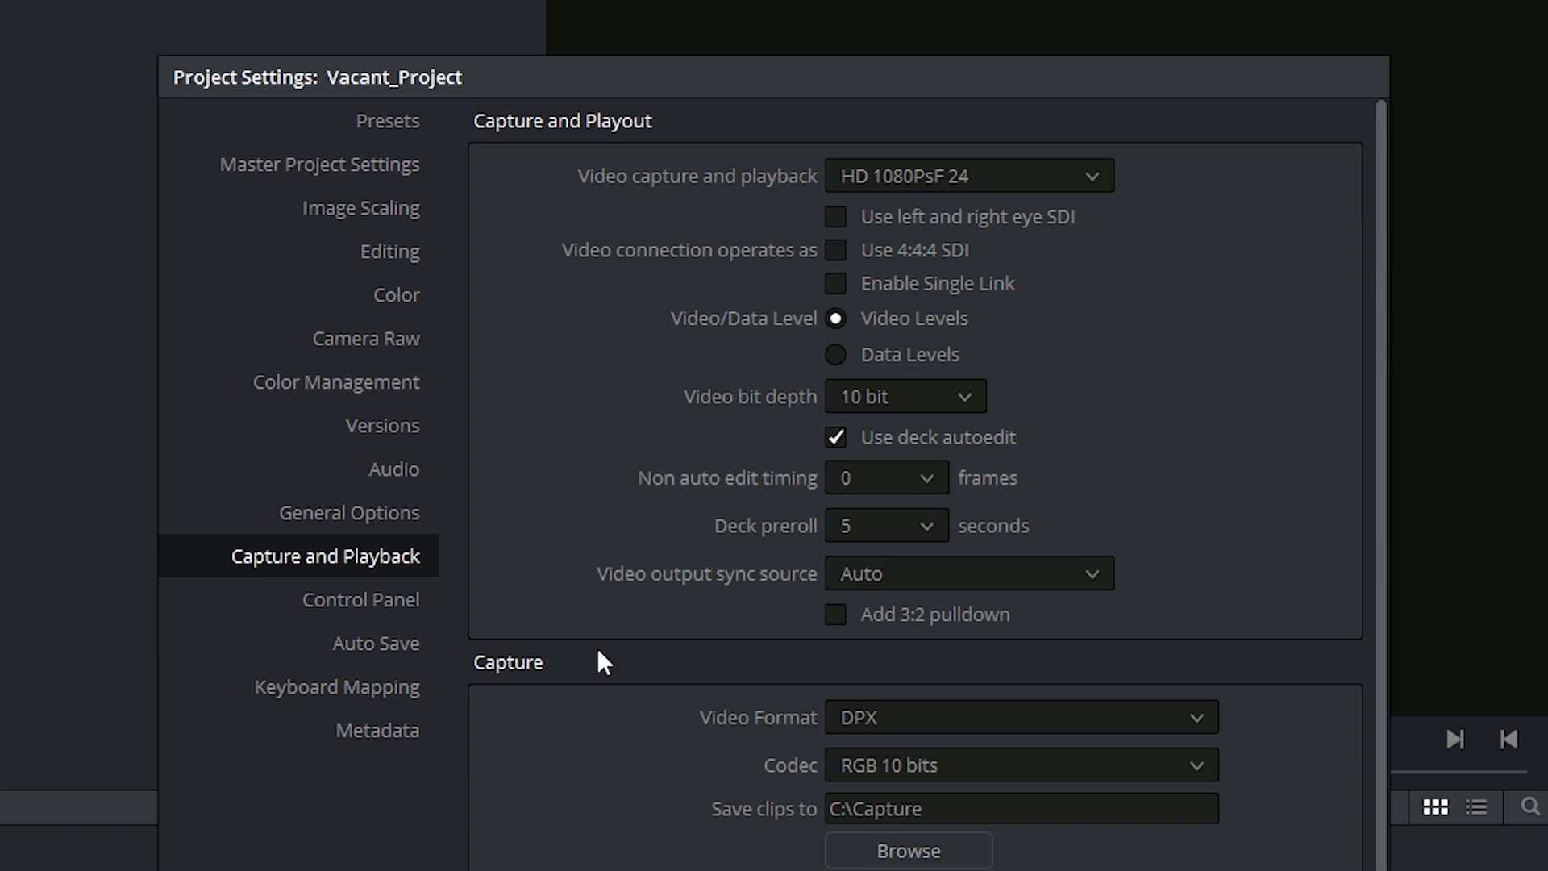
Show the Control Panel page with its sensitivity and backlighting settings in Project Settings.
left_click(419, 614)
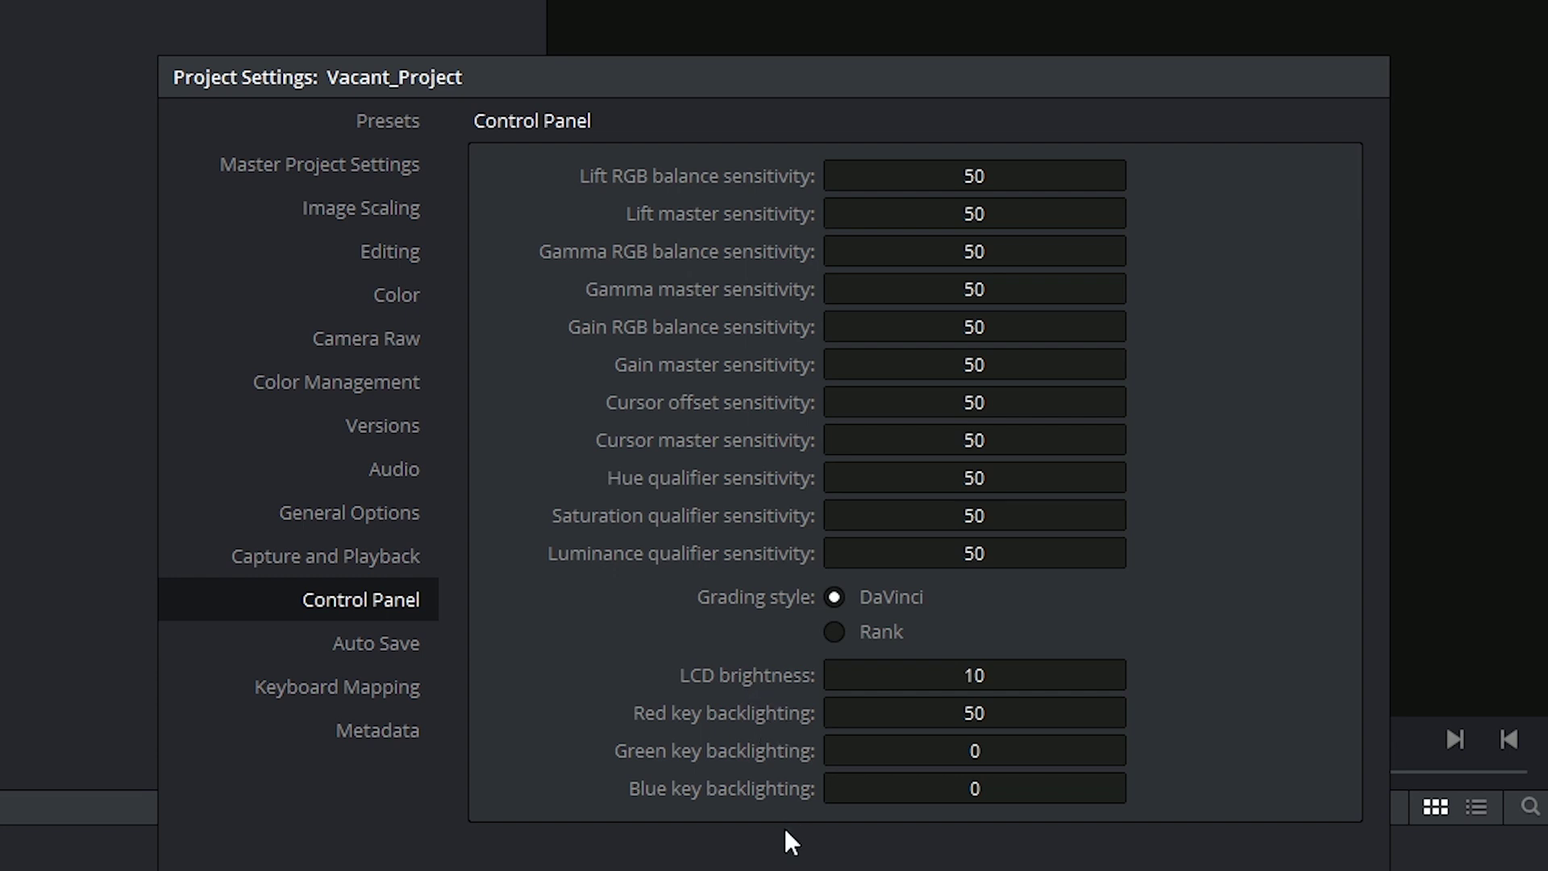
Review the list of existing auto-save backups on the Auto Save page.
left_click(450, 662)
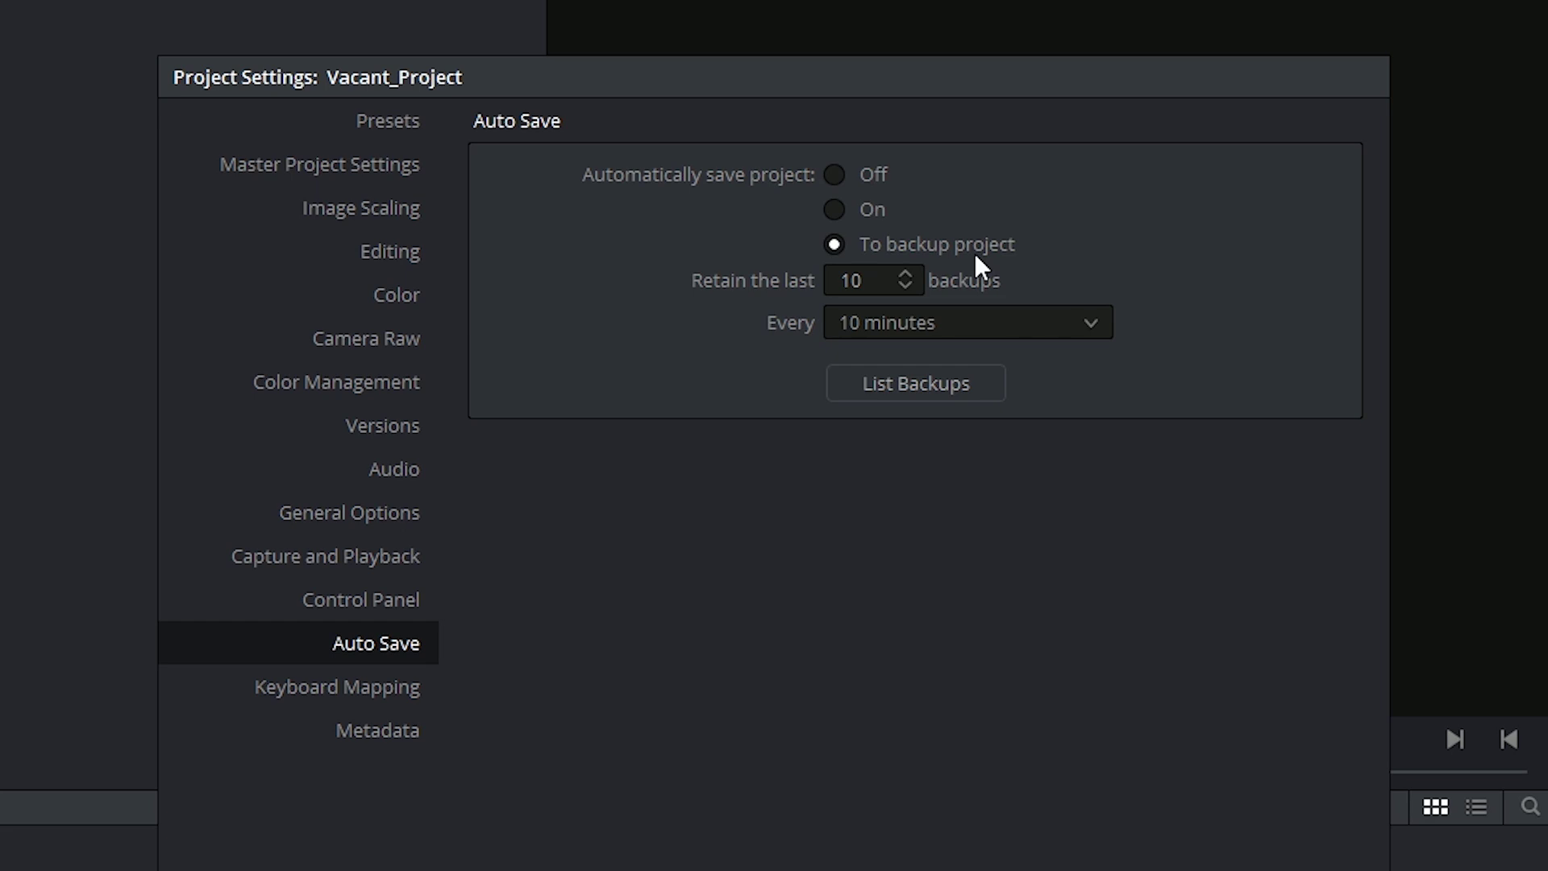
left_click(892, 382)
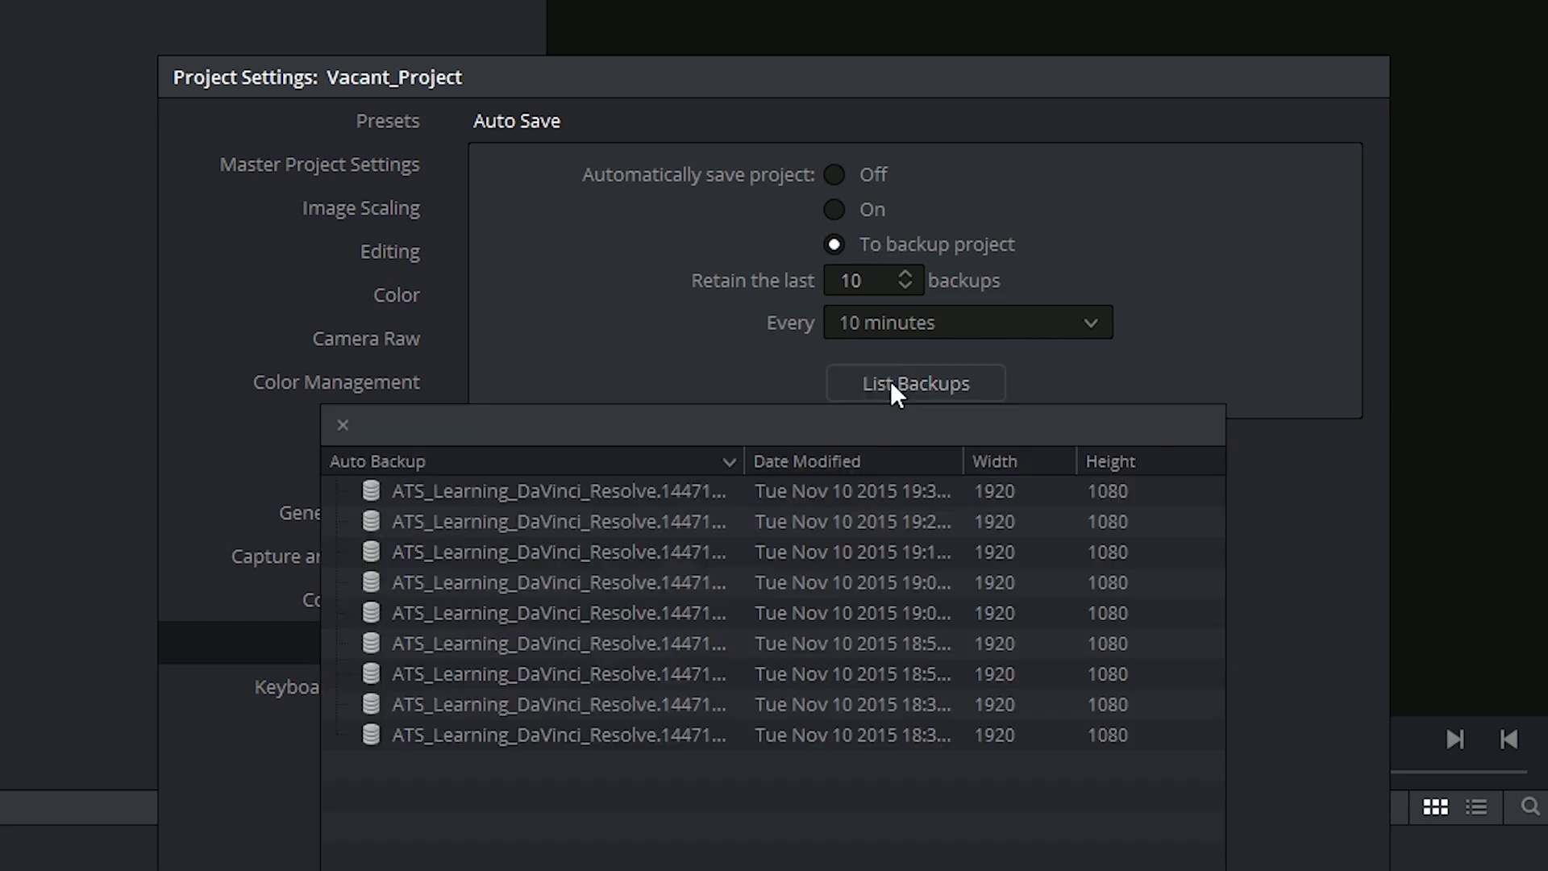
left_click(341, 425)
Expand the DaVinci Resolve and File shortcut groups on the Keyboard Mapping page.
left_click(371, 684)
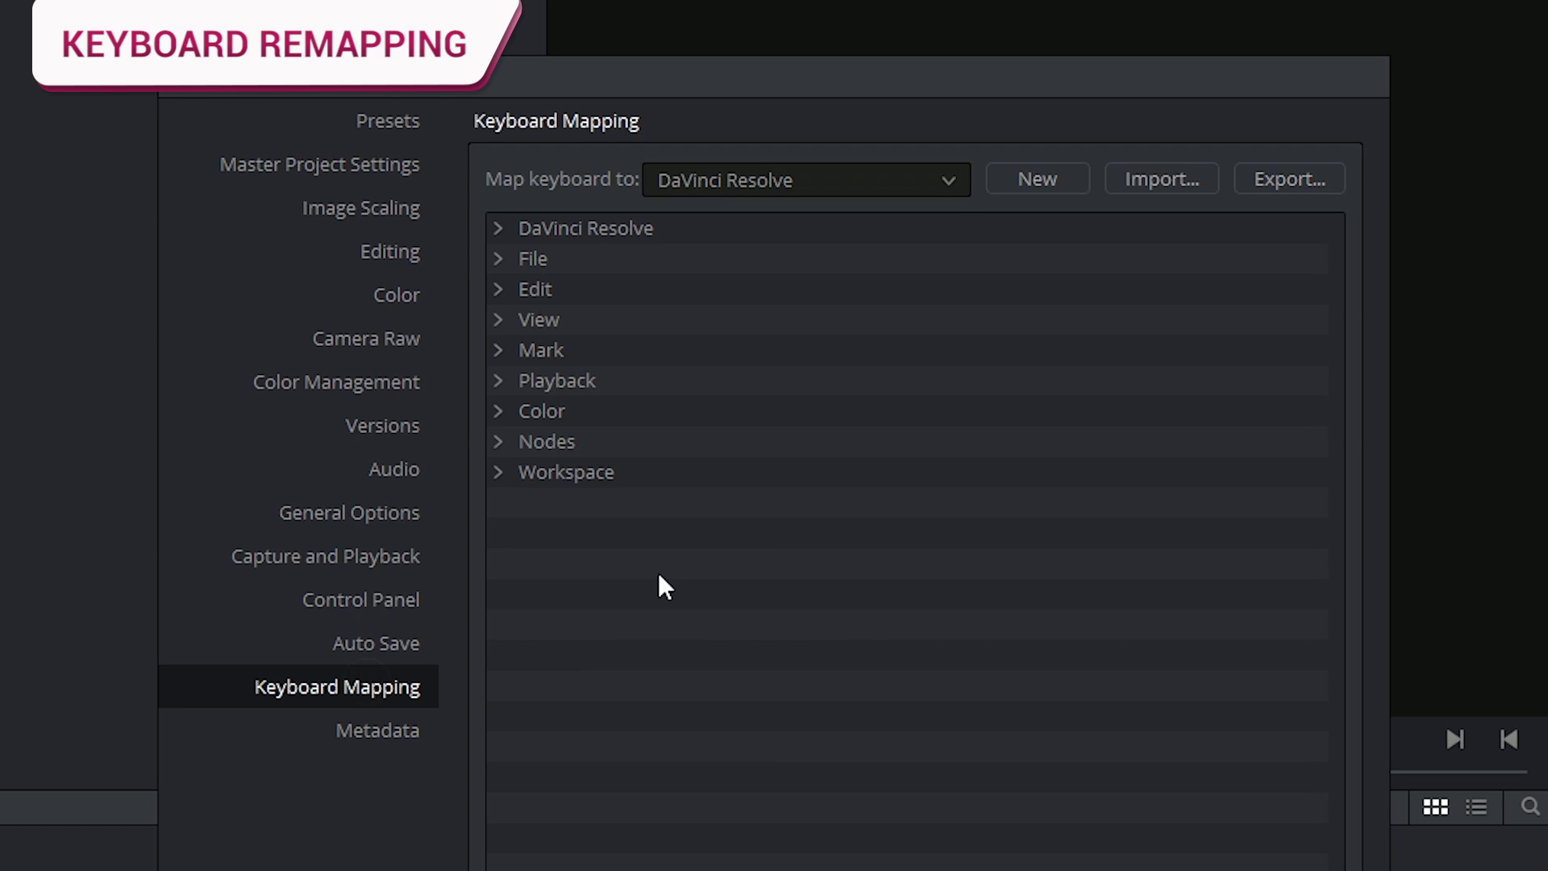
left_click(498, 230)
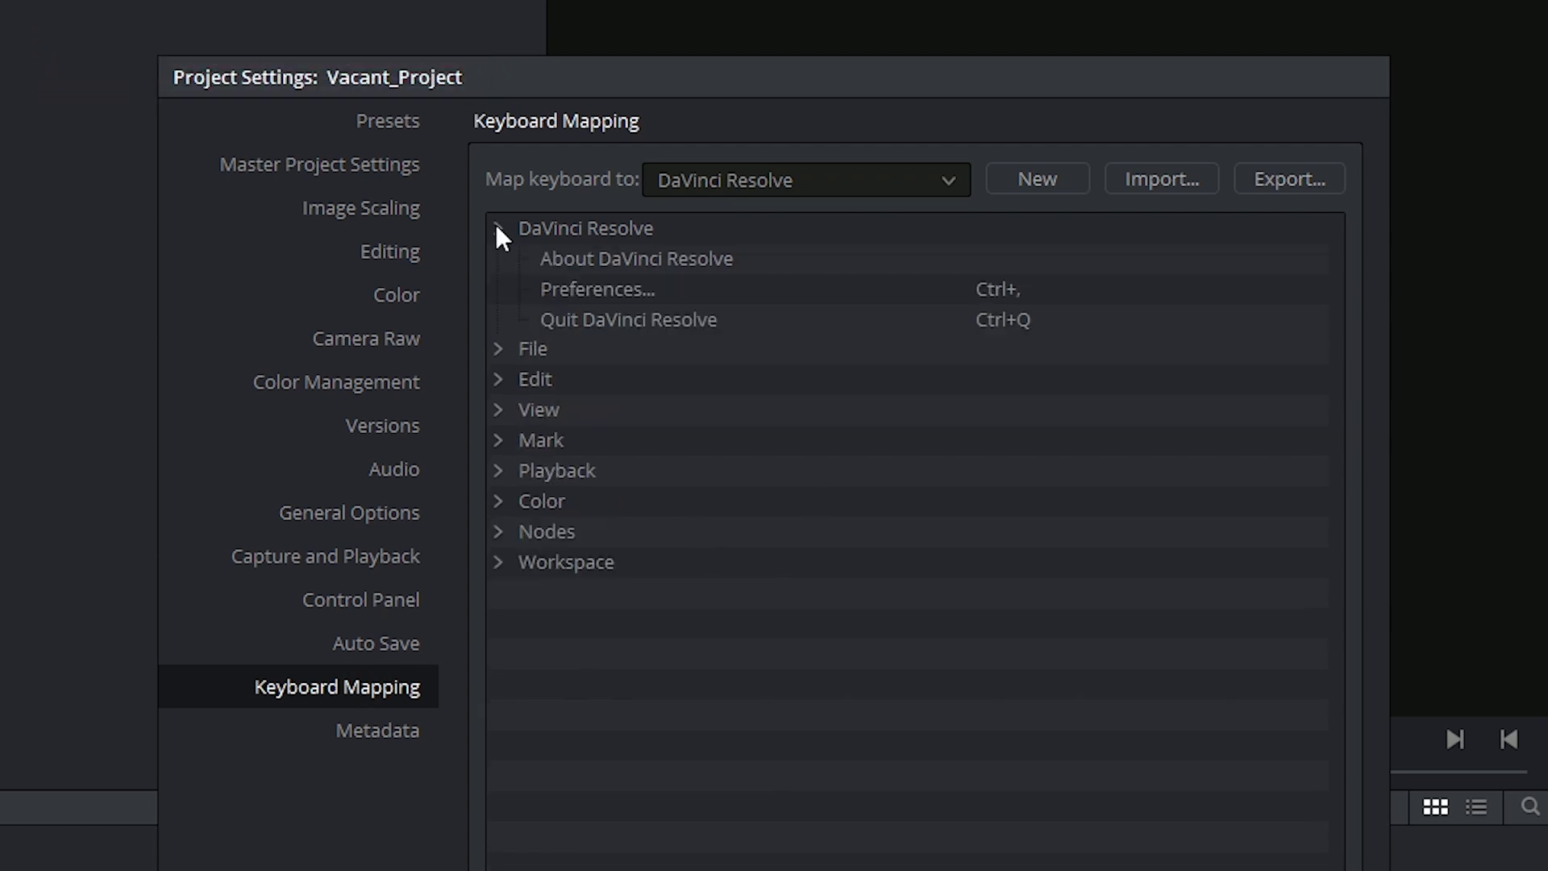
left_click(498, 350)
left_click(497, 350)
left_click(497, 350)
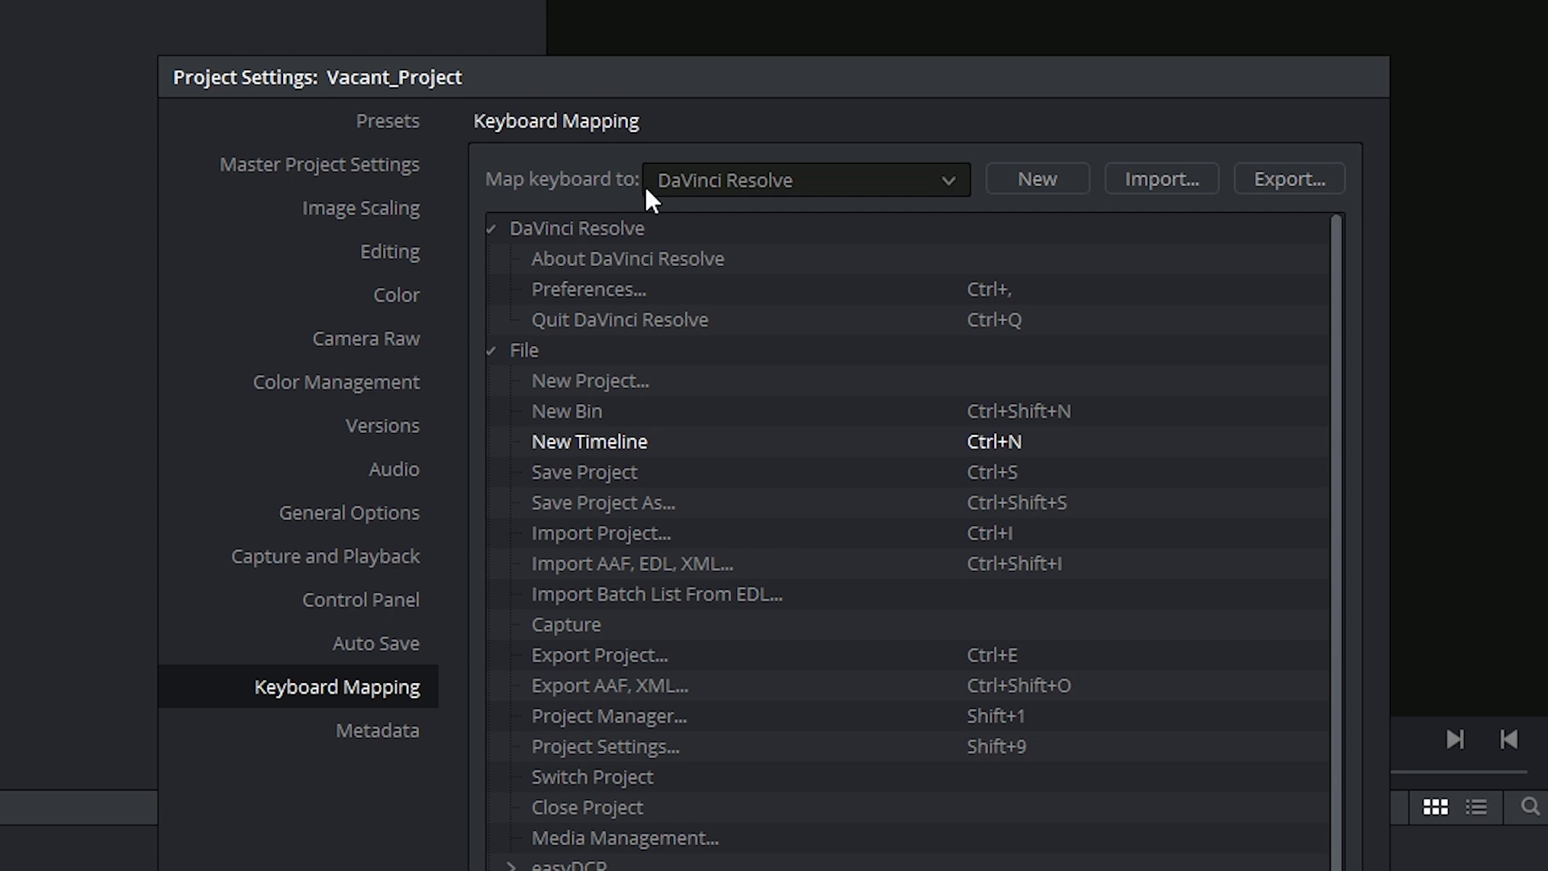
Try the Adobe Premiere Pro keyboard layout, then revert to DaVinci Resolve.
left_click(685, 179)
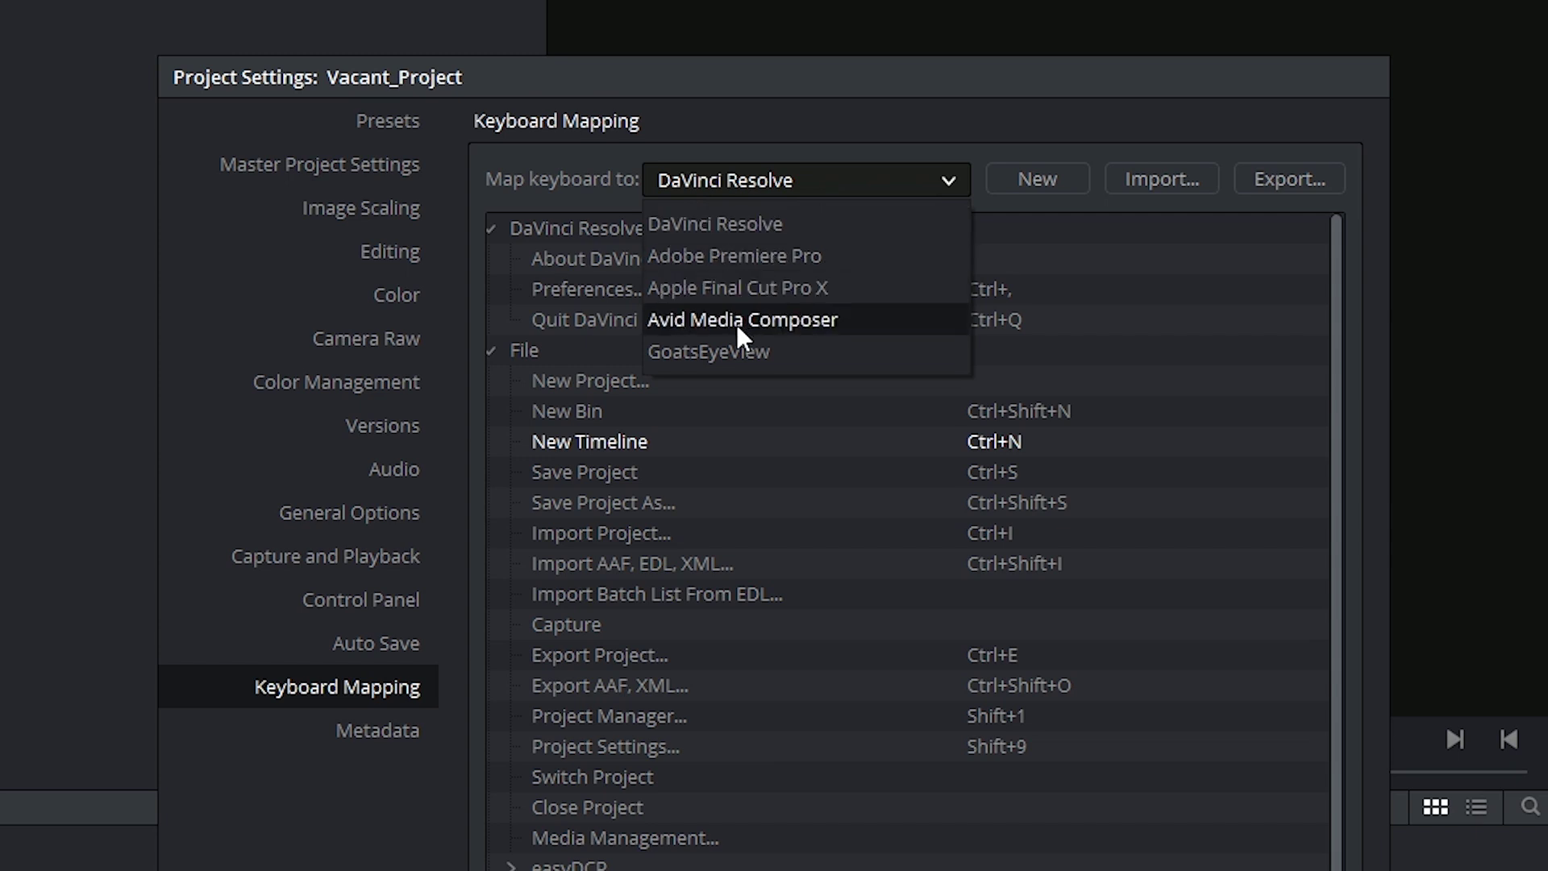
left_click(742, 251)
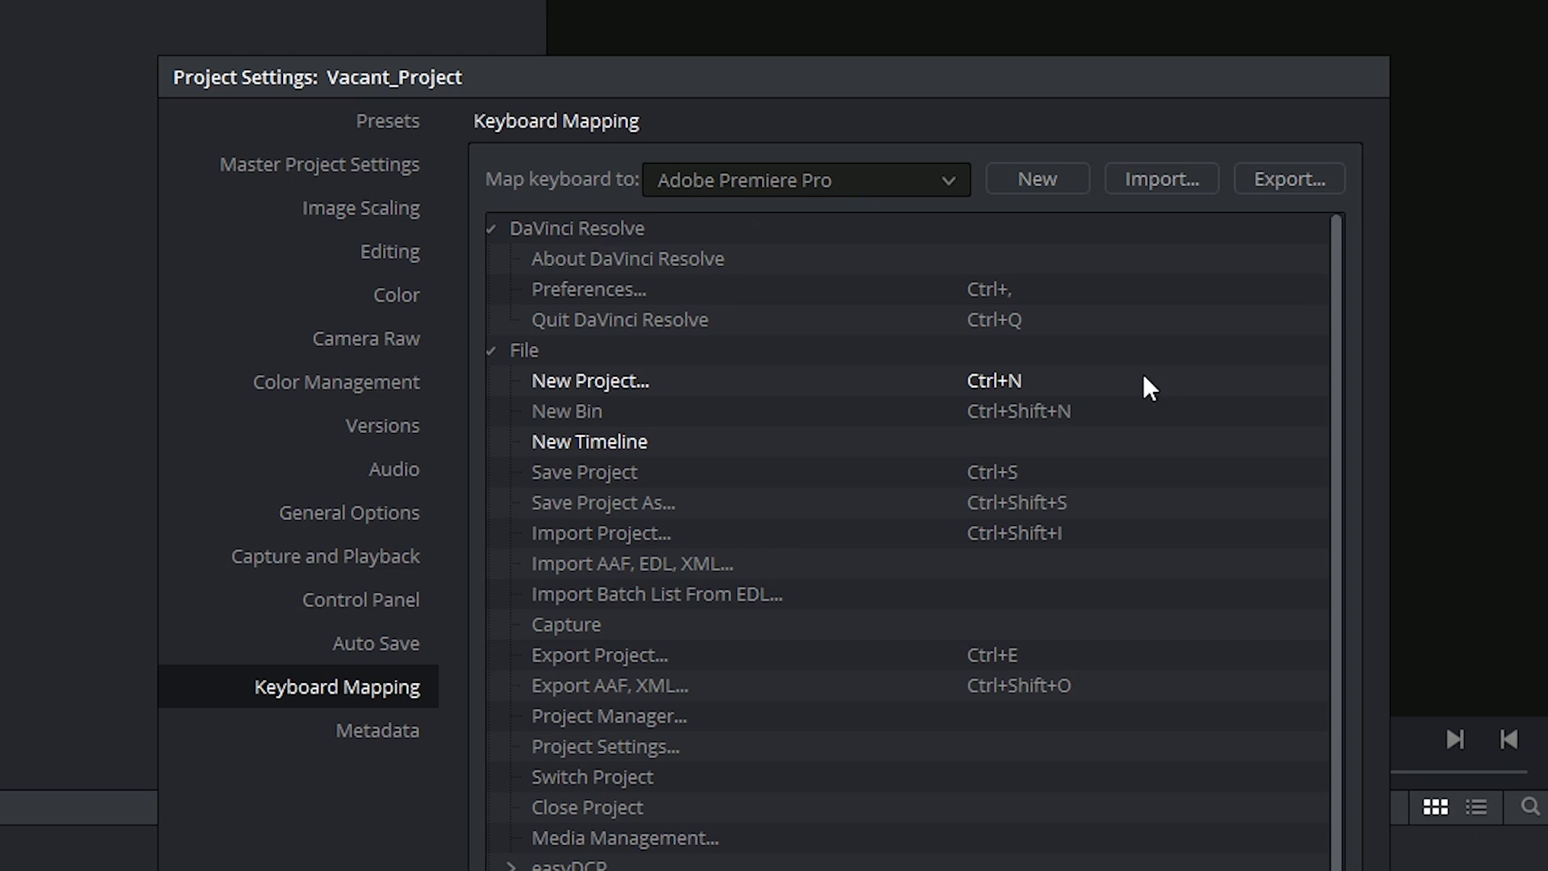
left_click(801, 190)
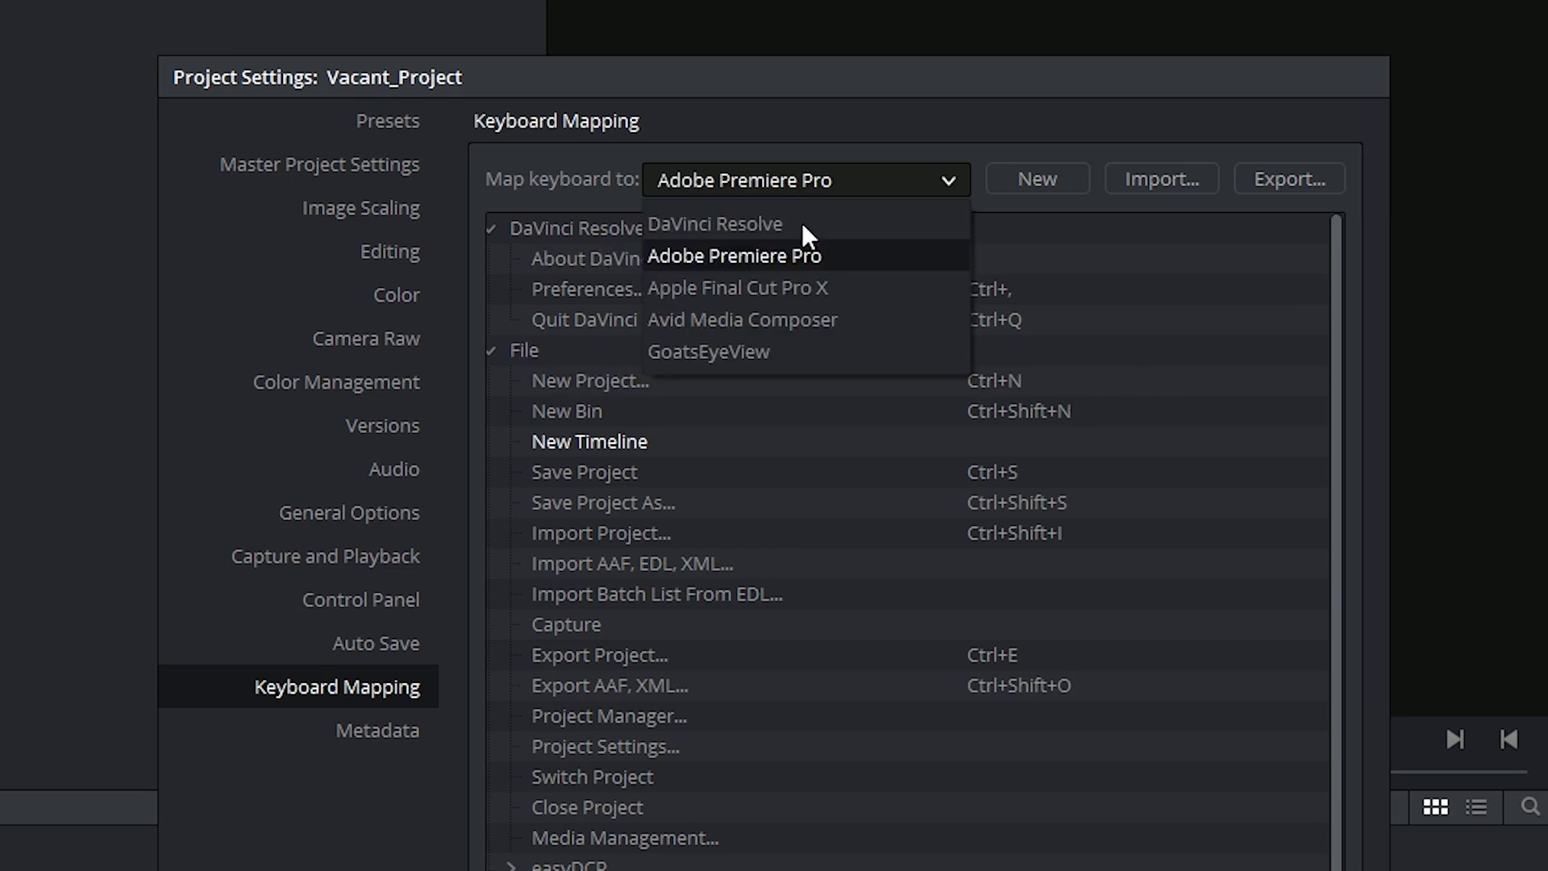
left_click(730, 225)
left_click(686, 178)
left_click(684, 172)
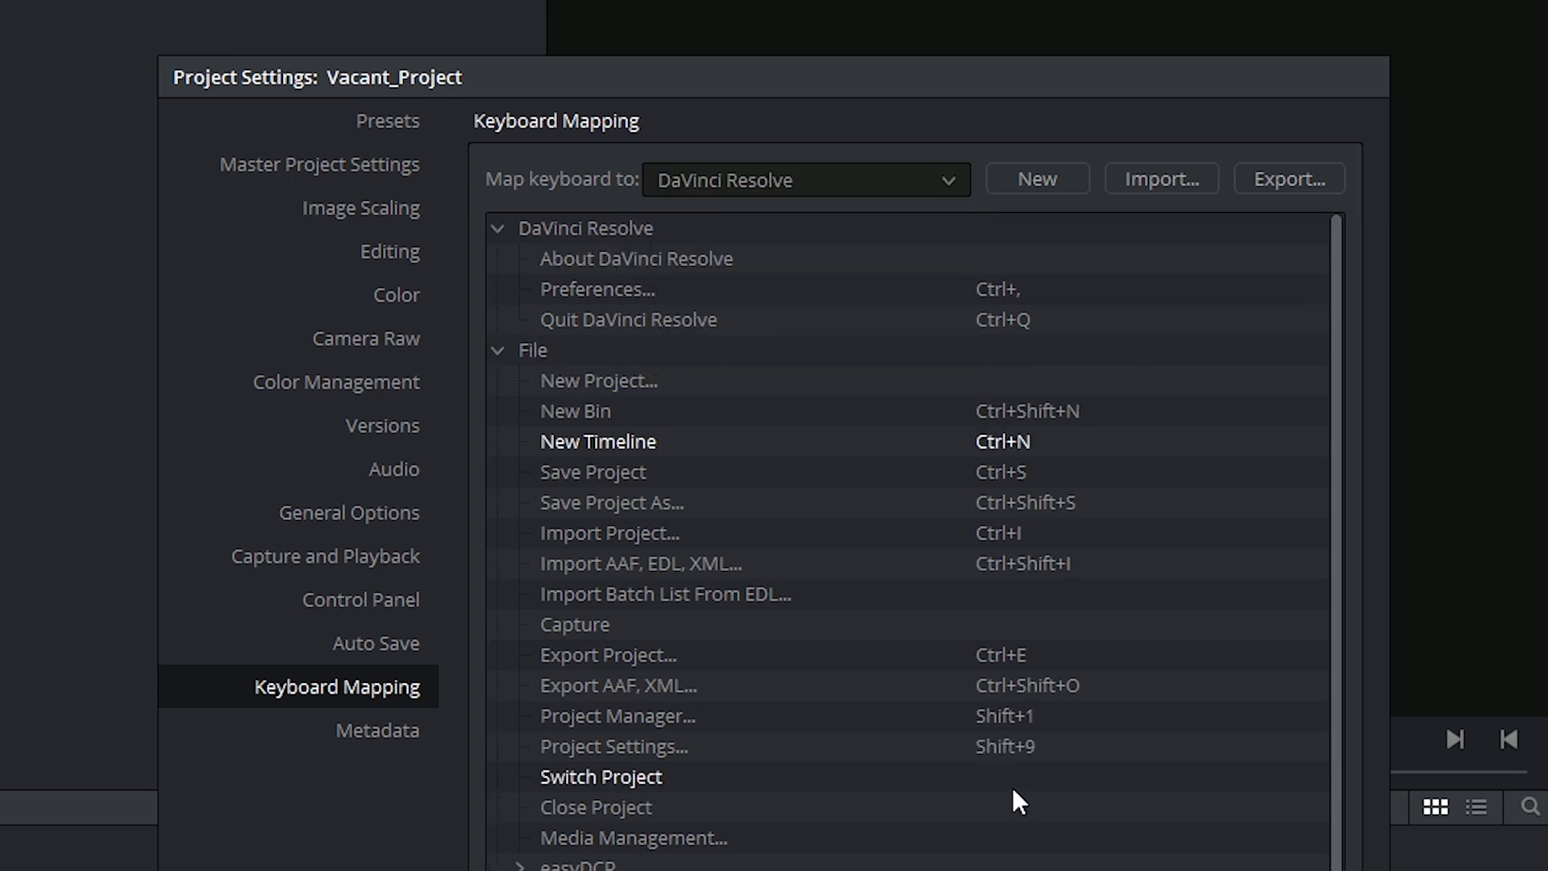
left_click(1000, 437)
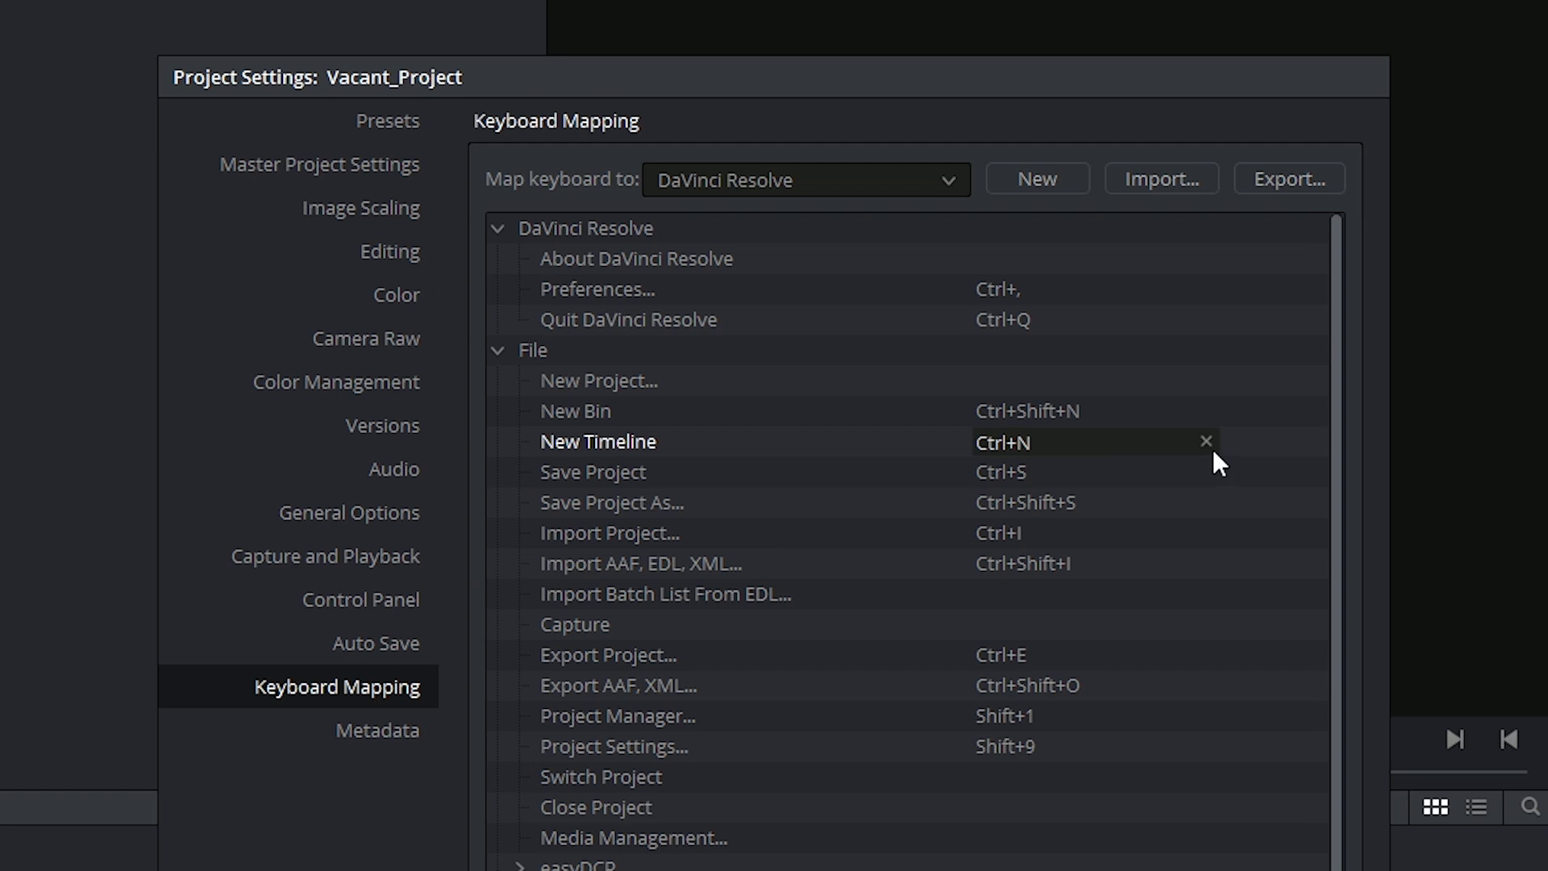
key("ctrl+s")
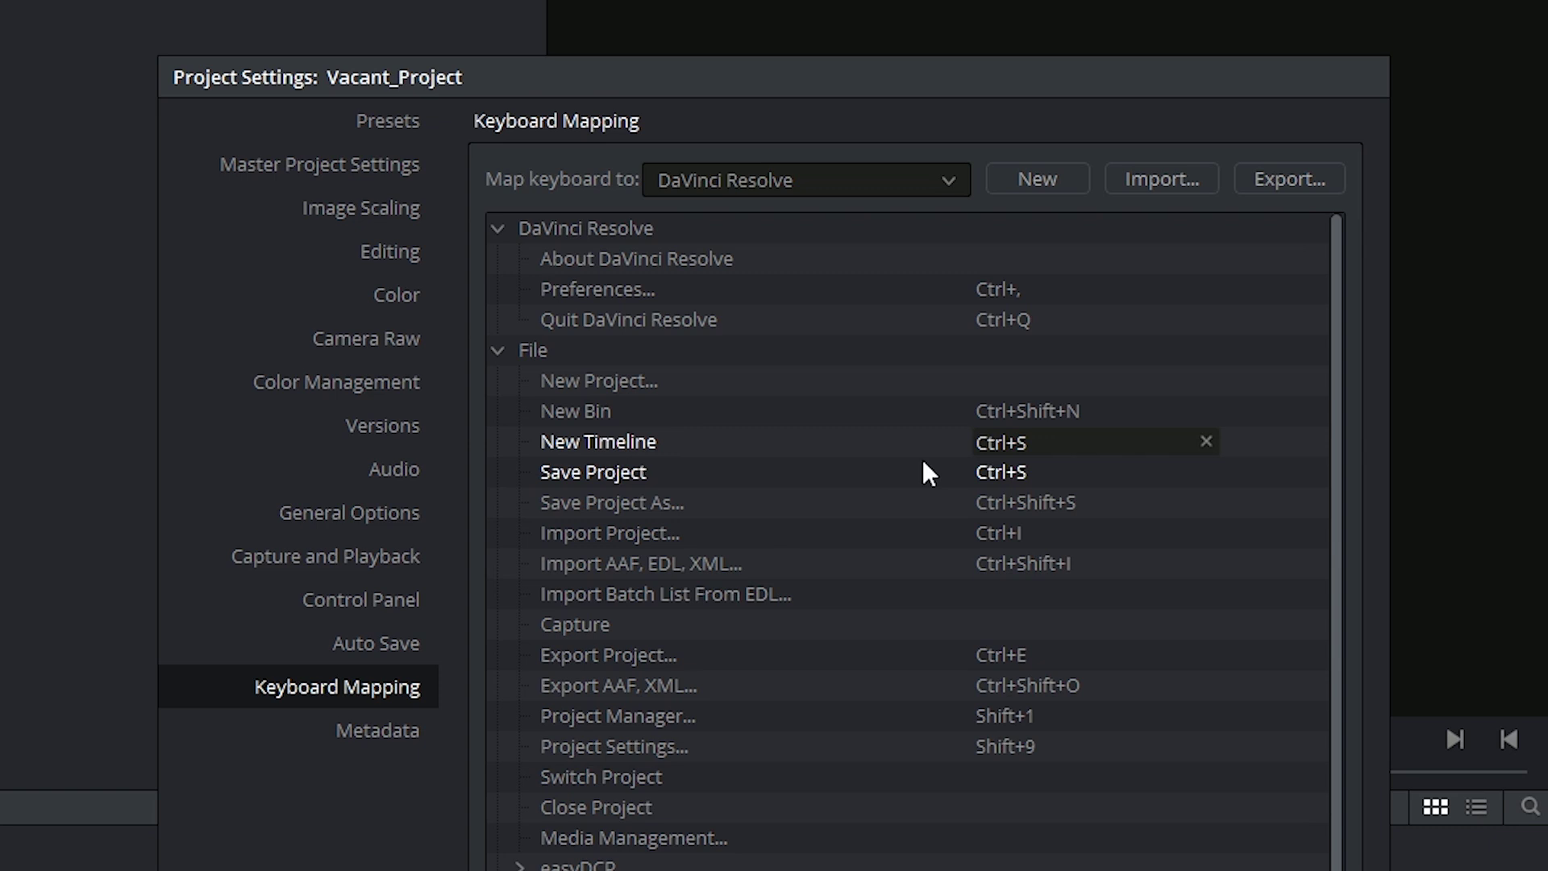
left_click(901, 442)
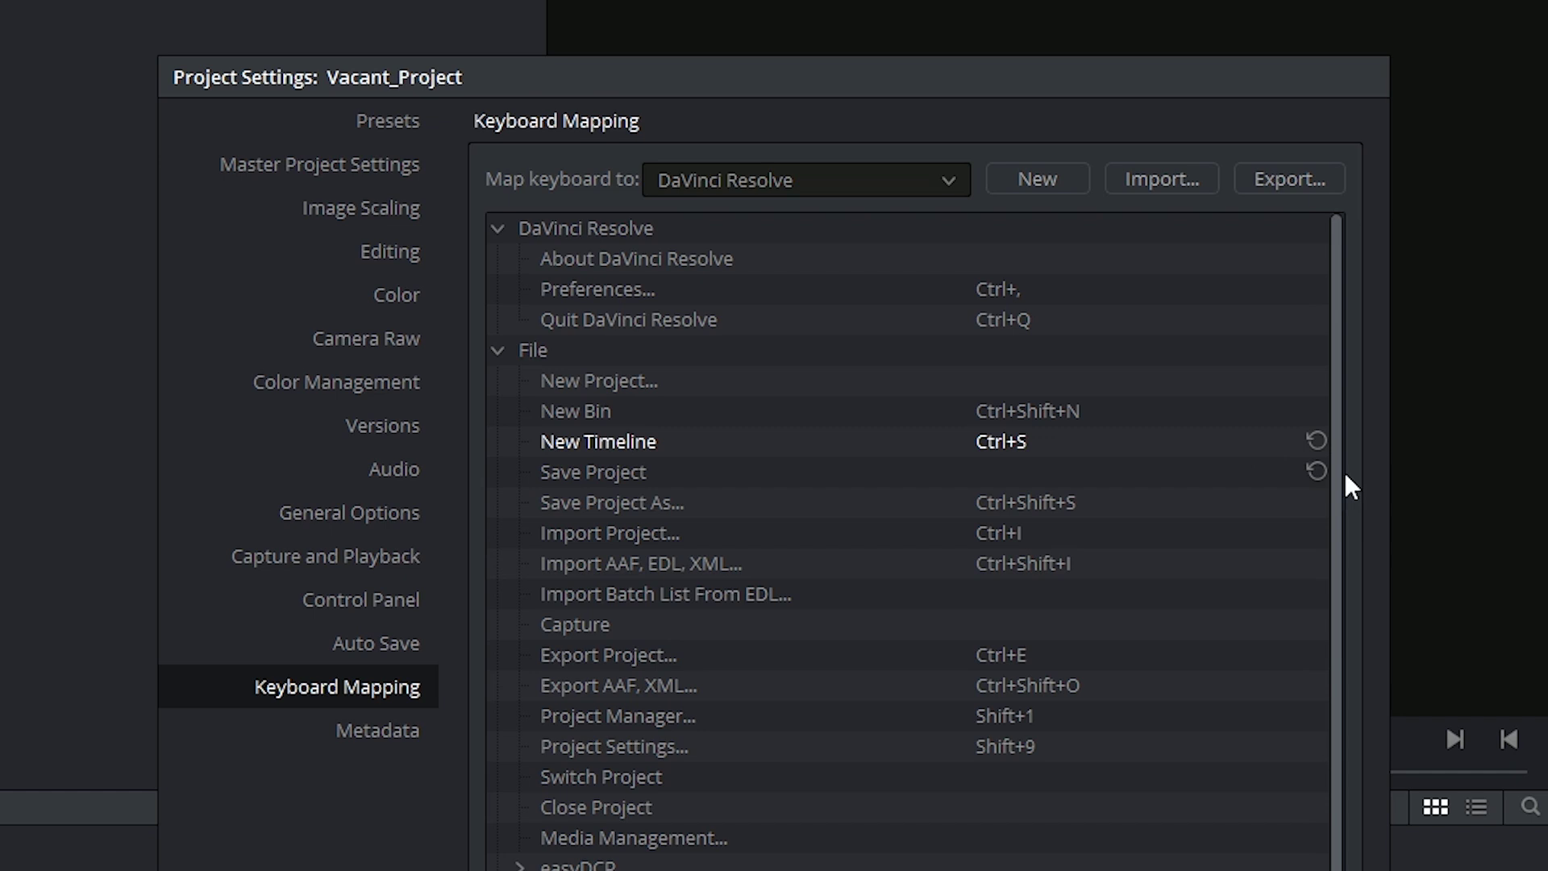
left_click(1314, 441)
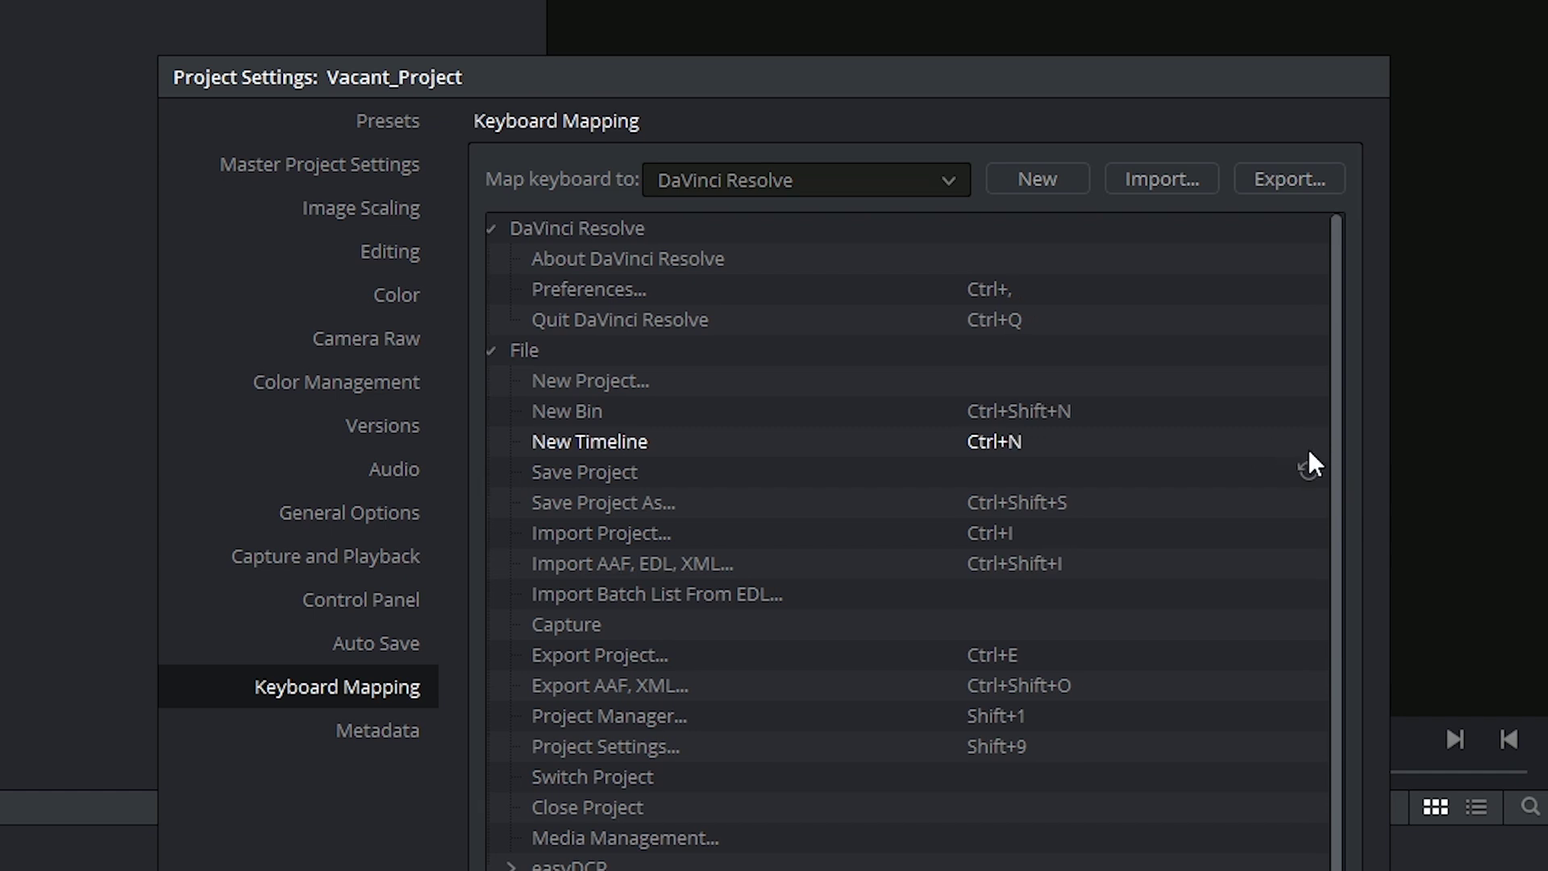
left_click(1308, 473)
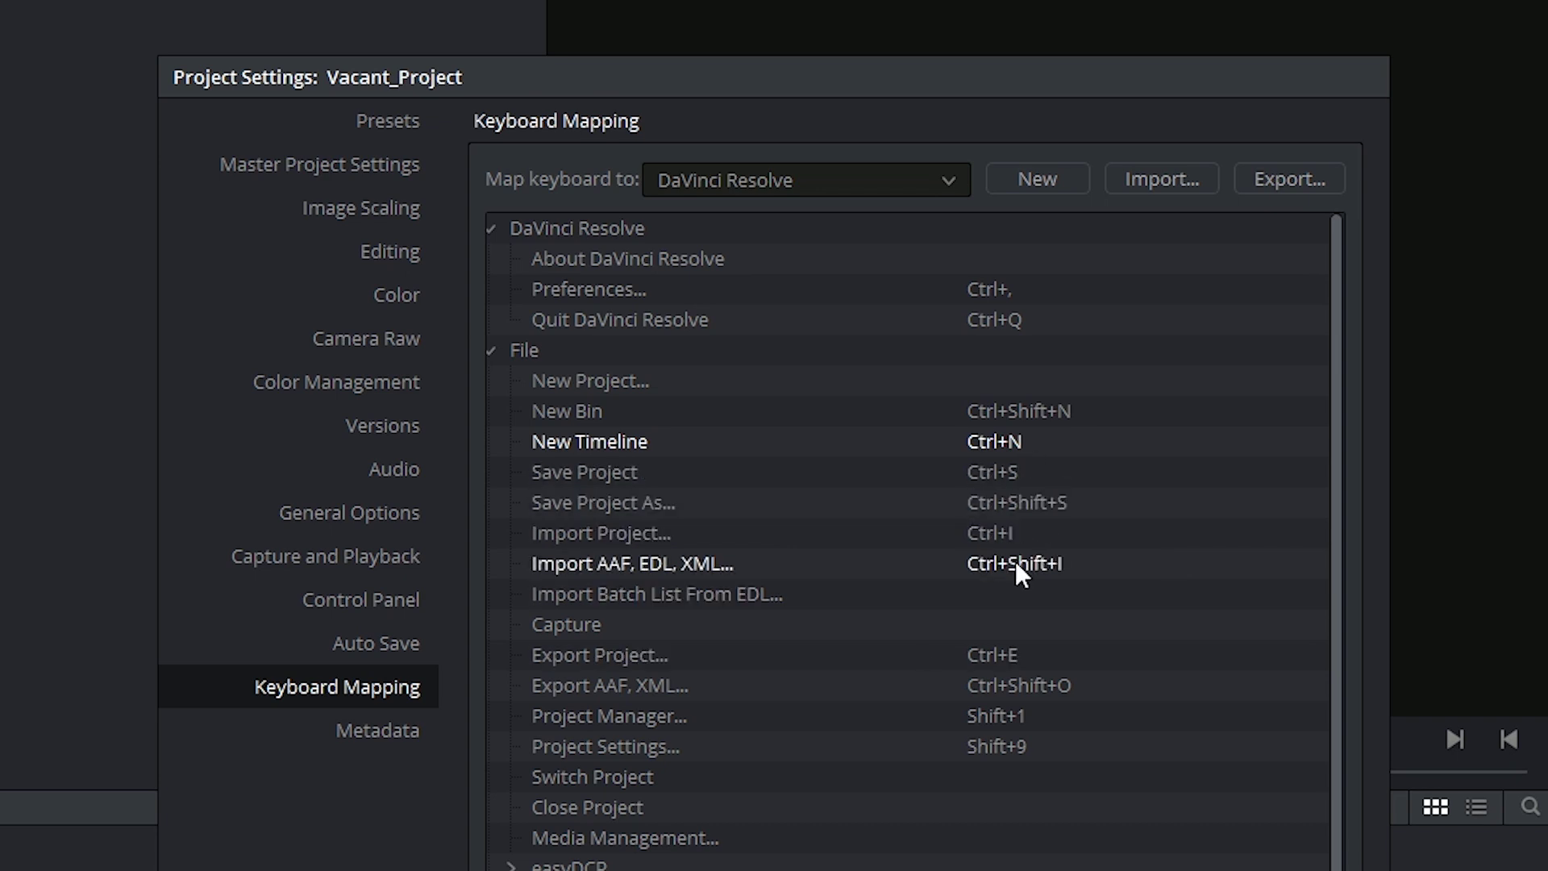
left_click(1036, 181)
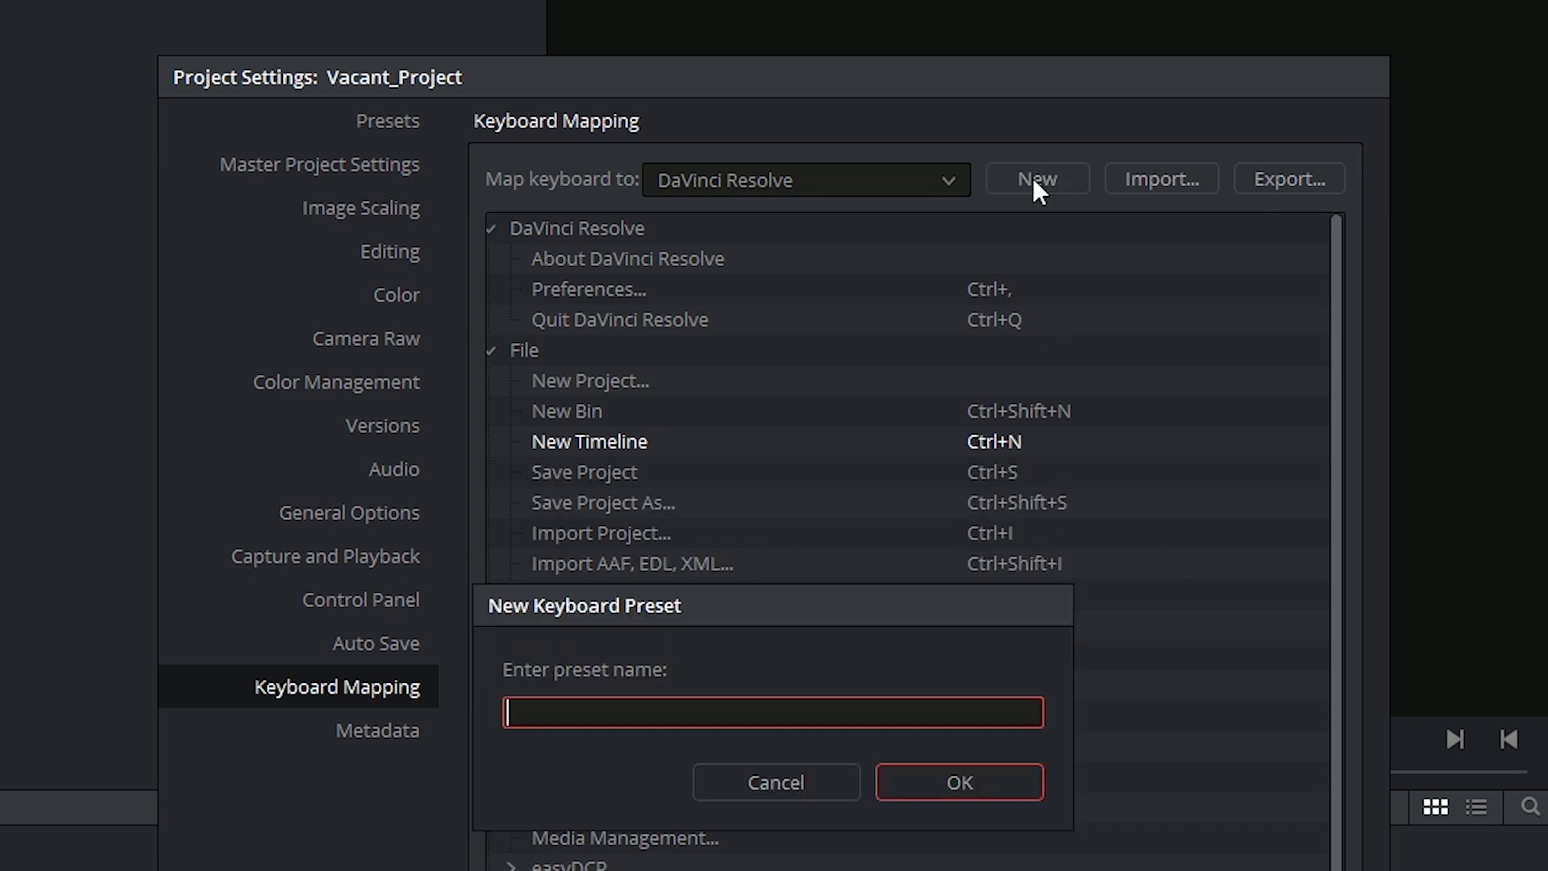
left_click_drag(816, 702, 904, 388)
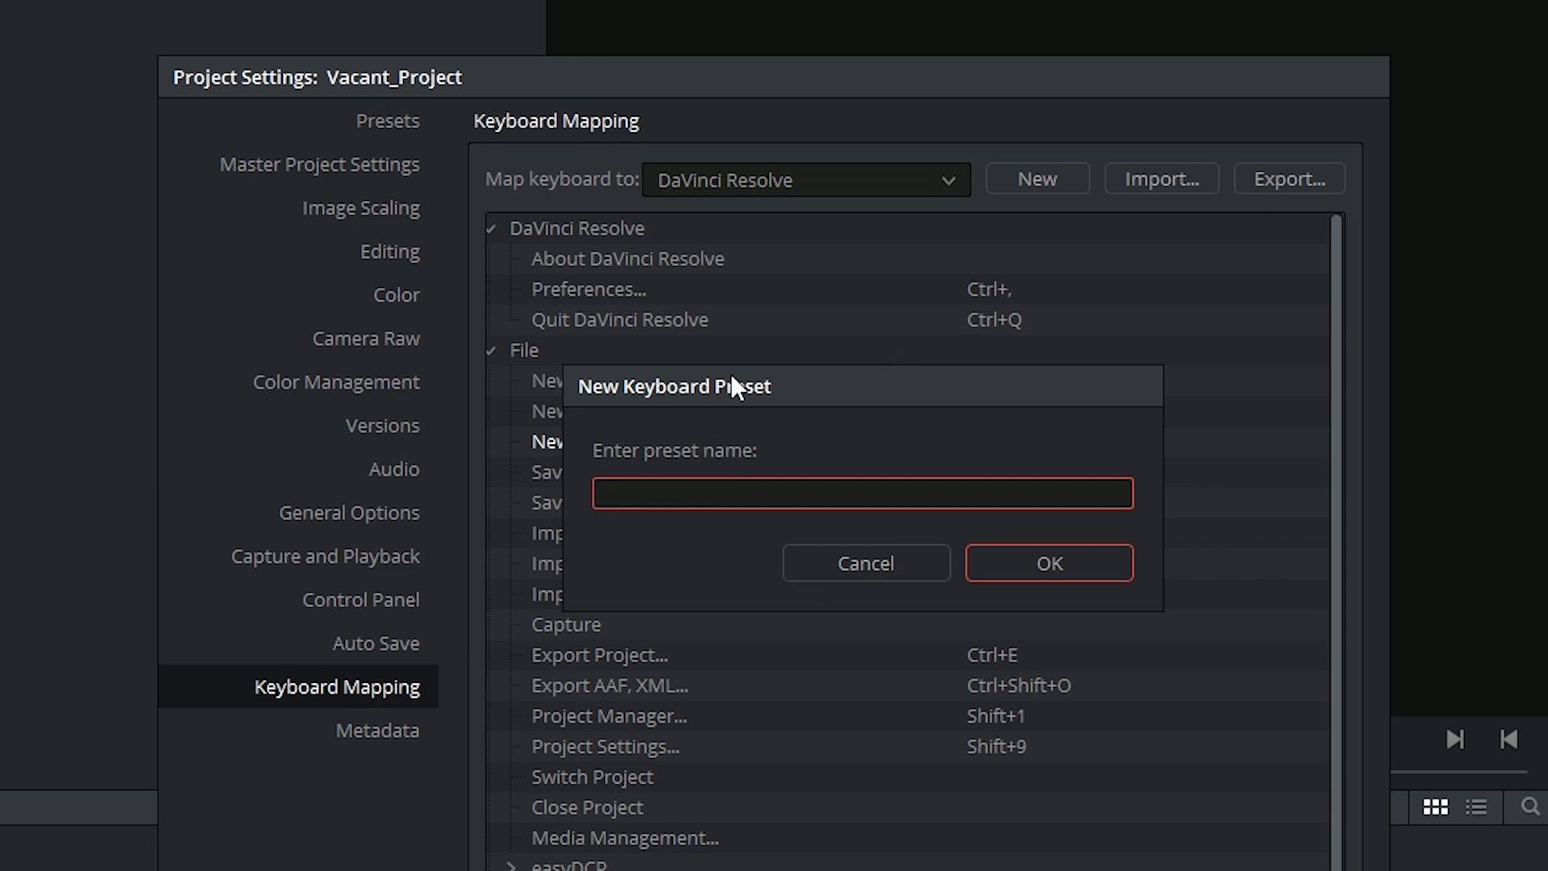
type("GoatsEyeView")
left_click(1056, 551)
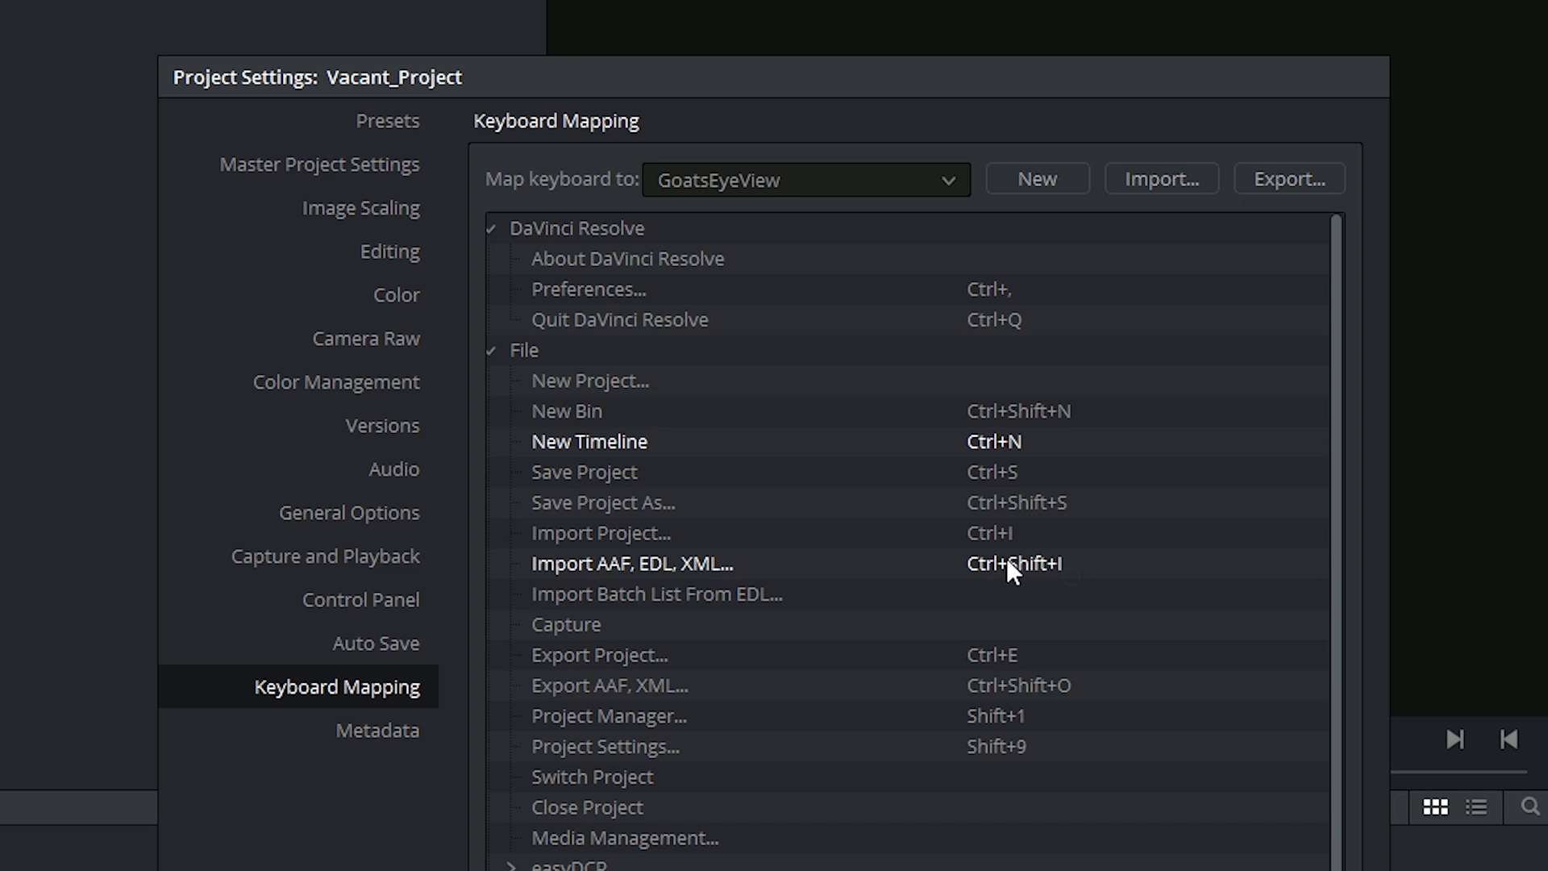
left_click(935, 184)
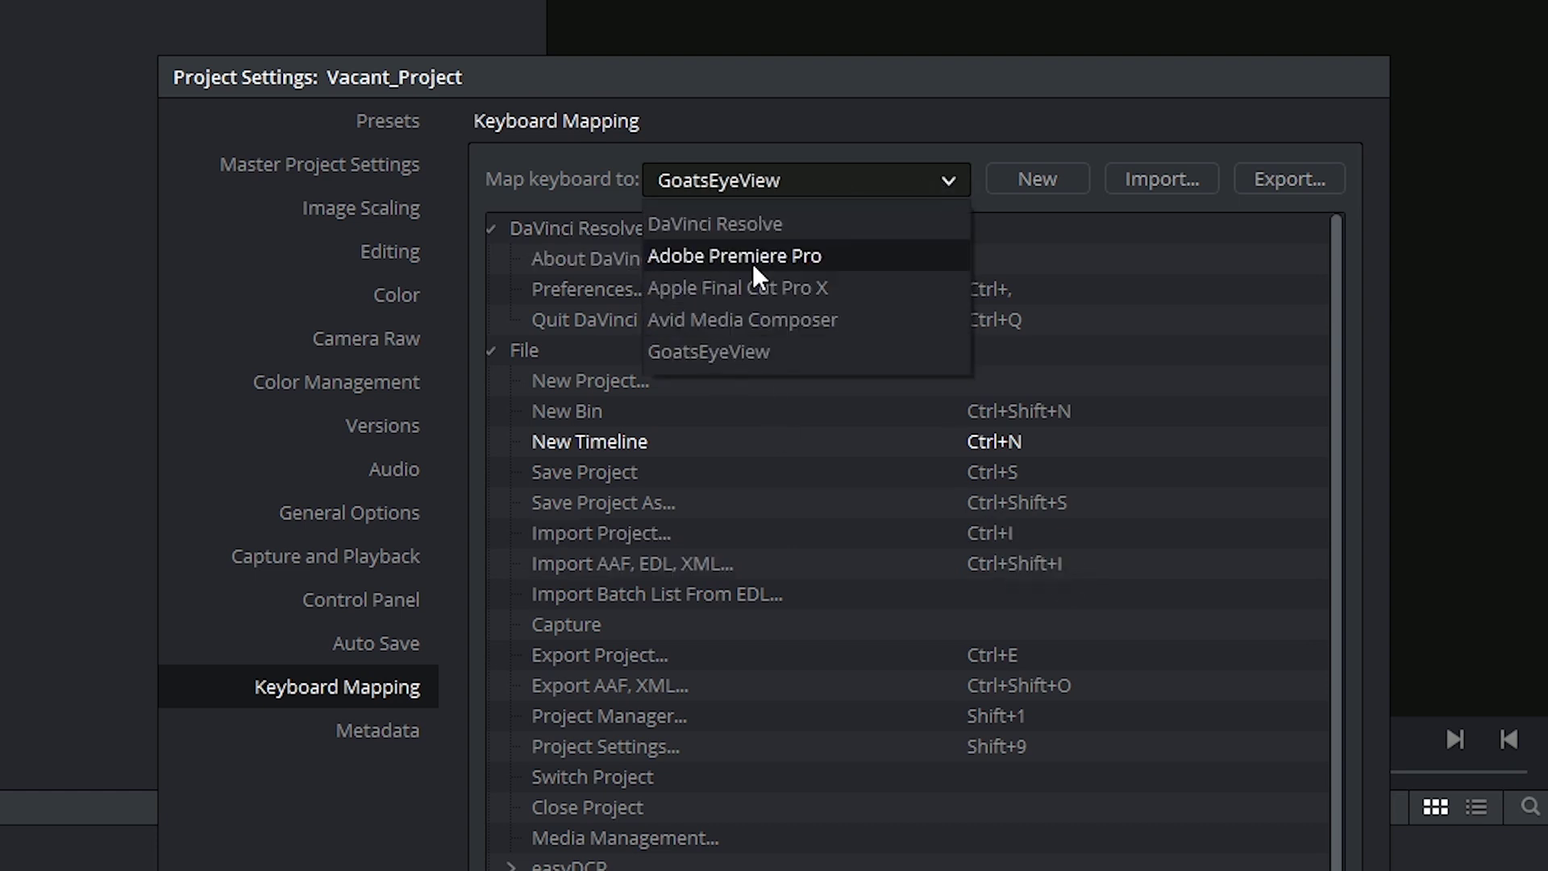
left_click(723, 352)
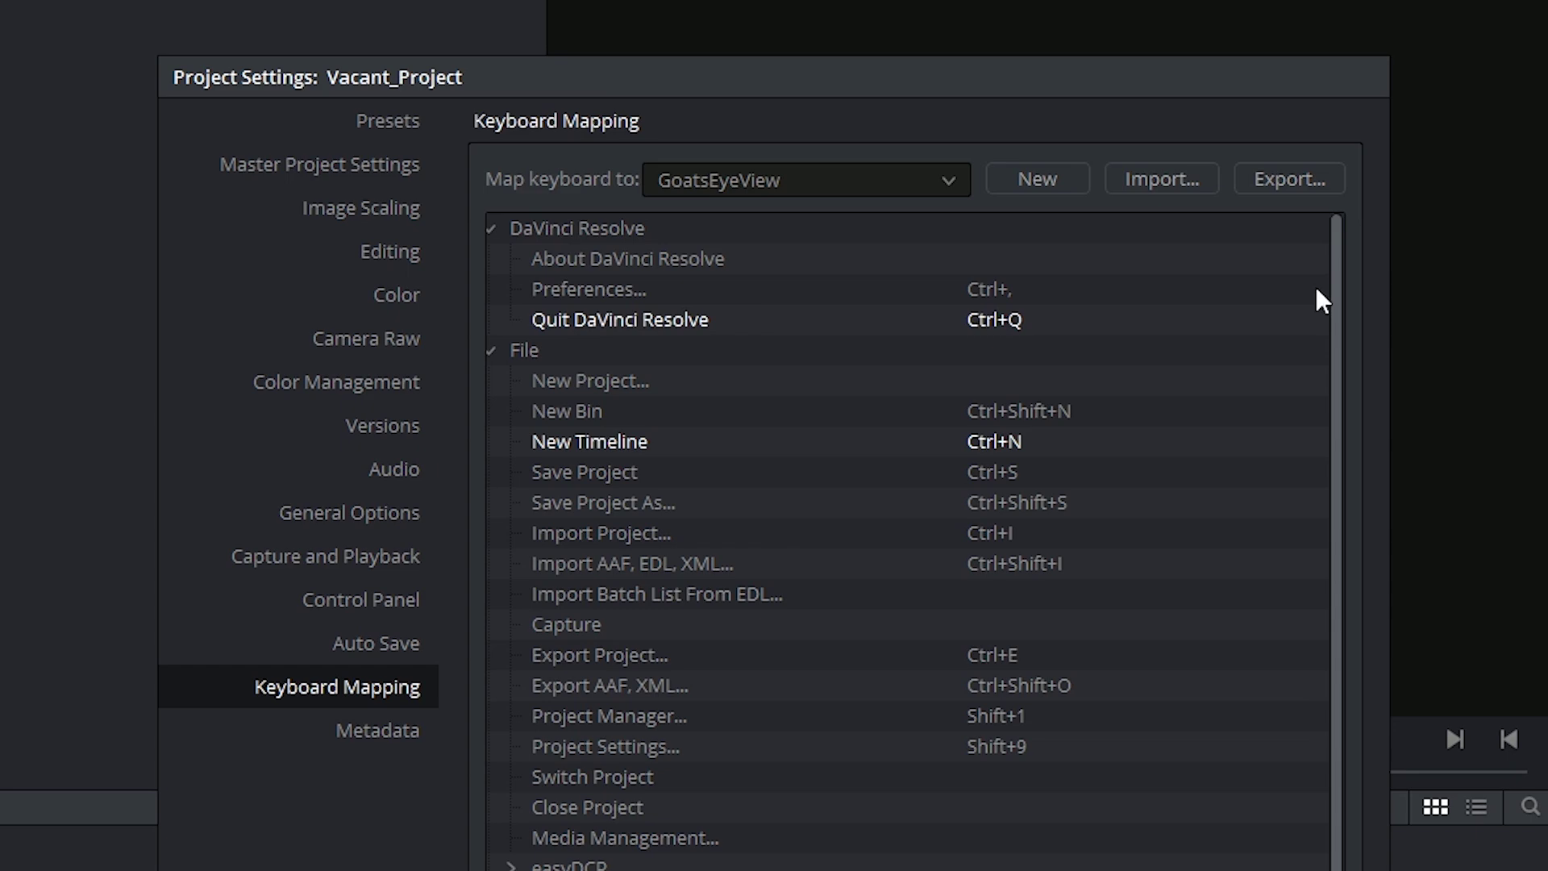
Start and cancel both exporting and importing a keyboard shortcut file.
left_click(1305, 176)
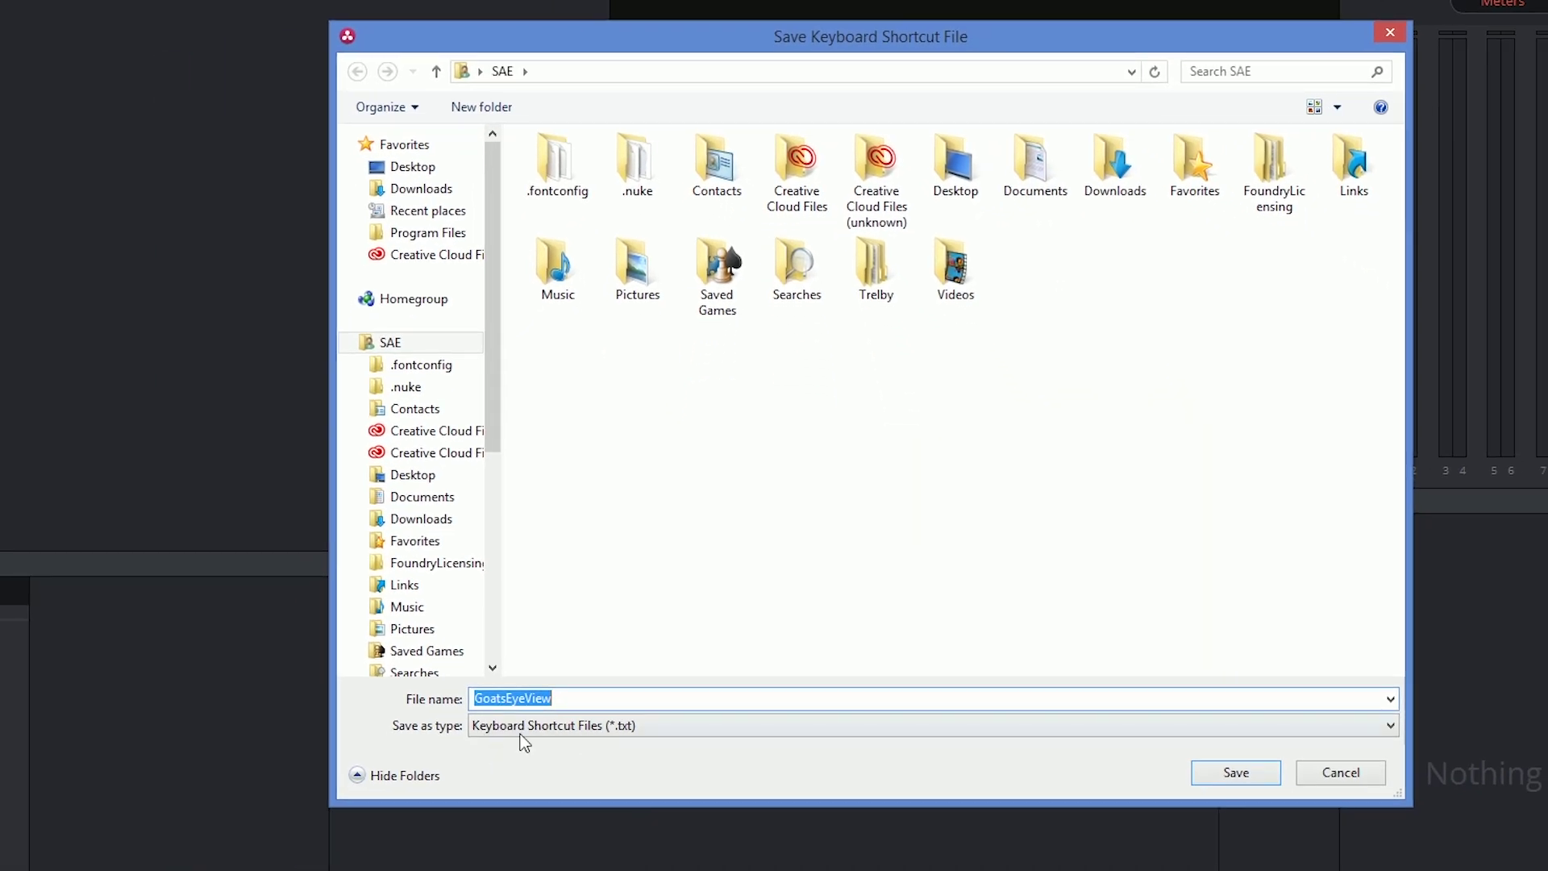
left_click(1341, 776)
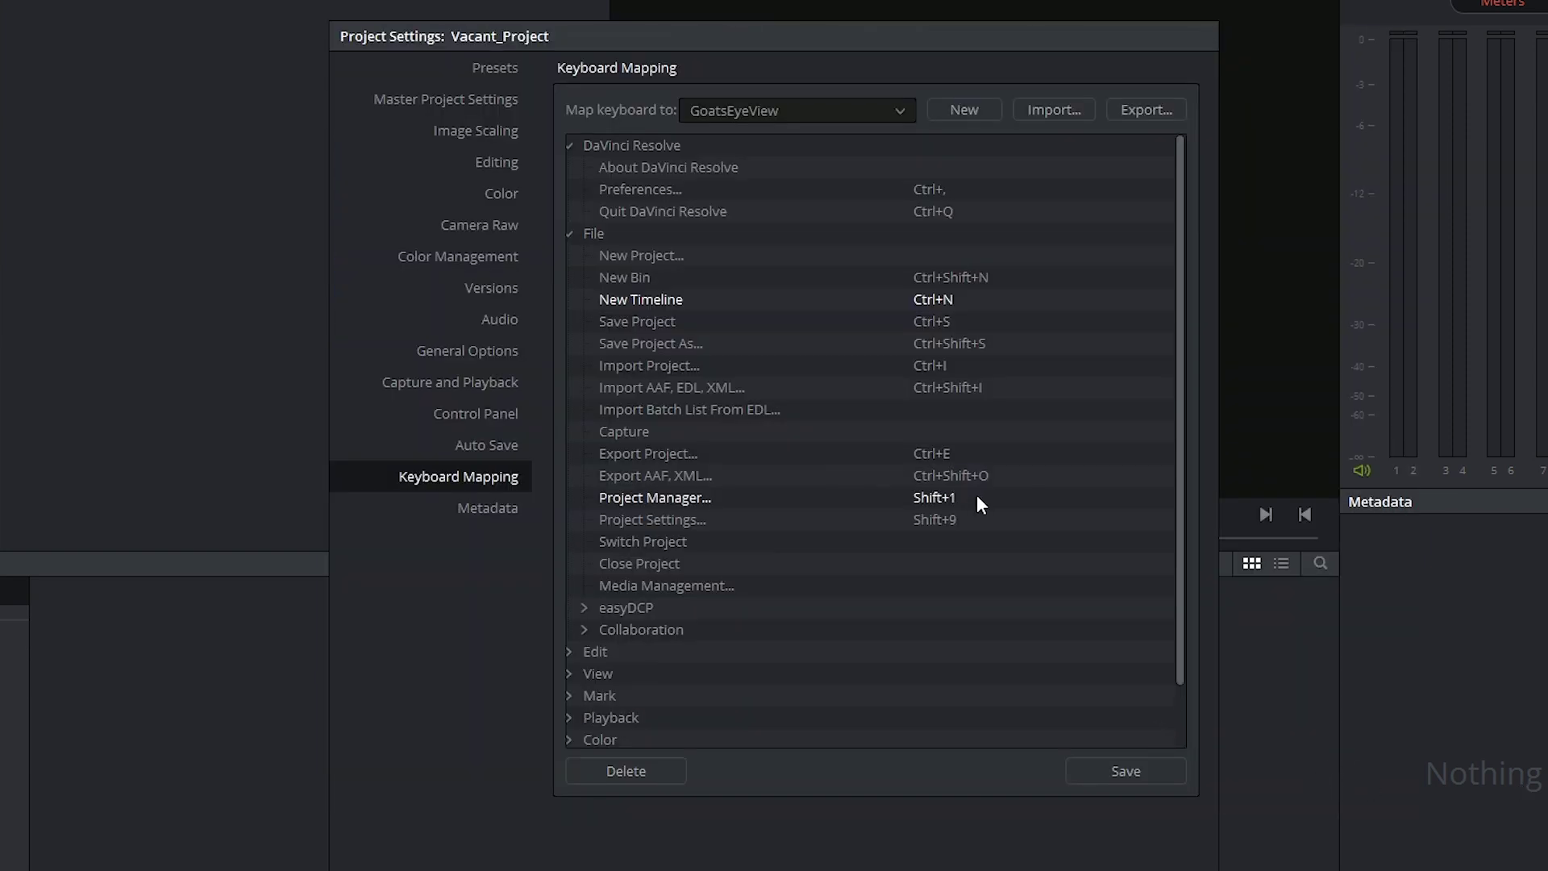
left_click(1068, 108)
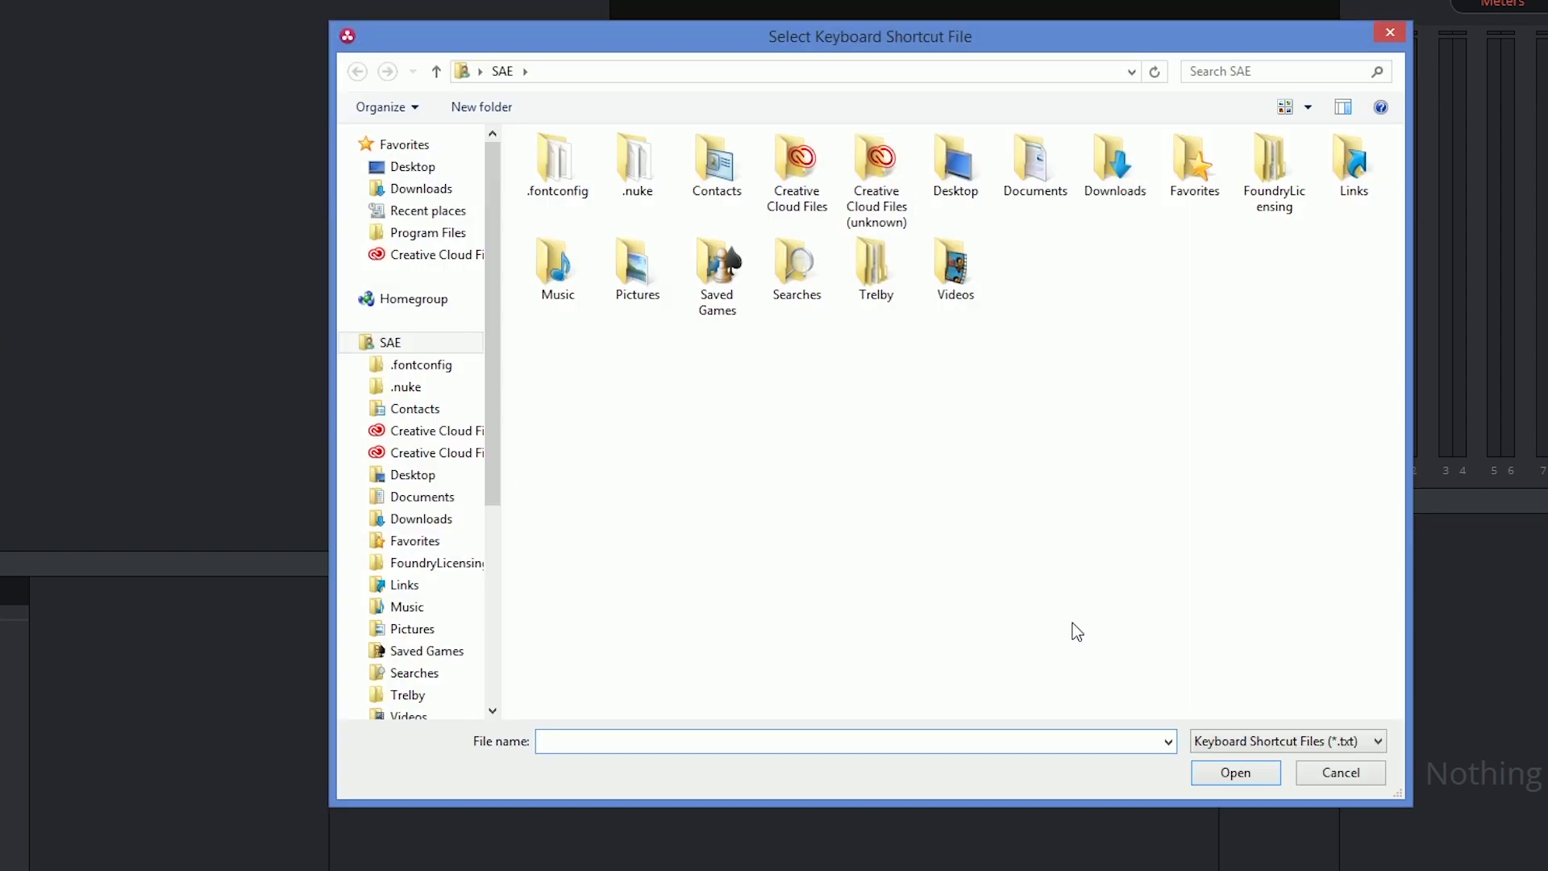
left_click(1335, 773)
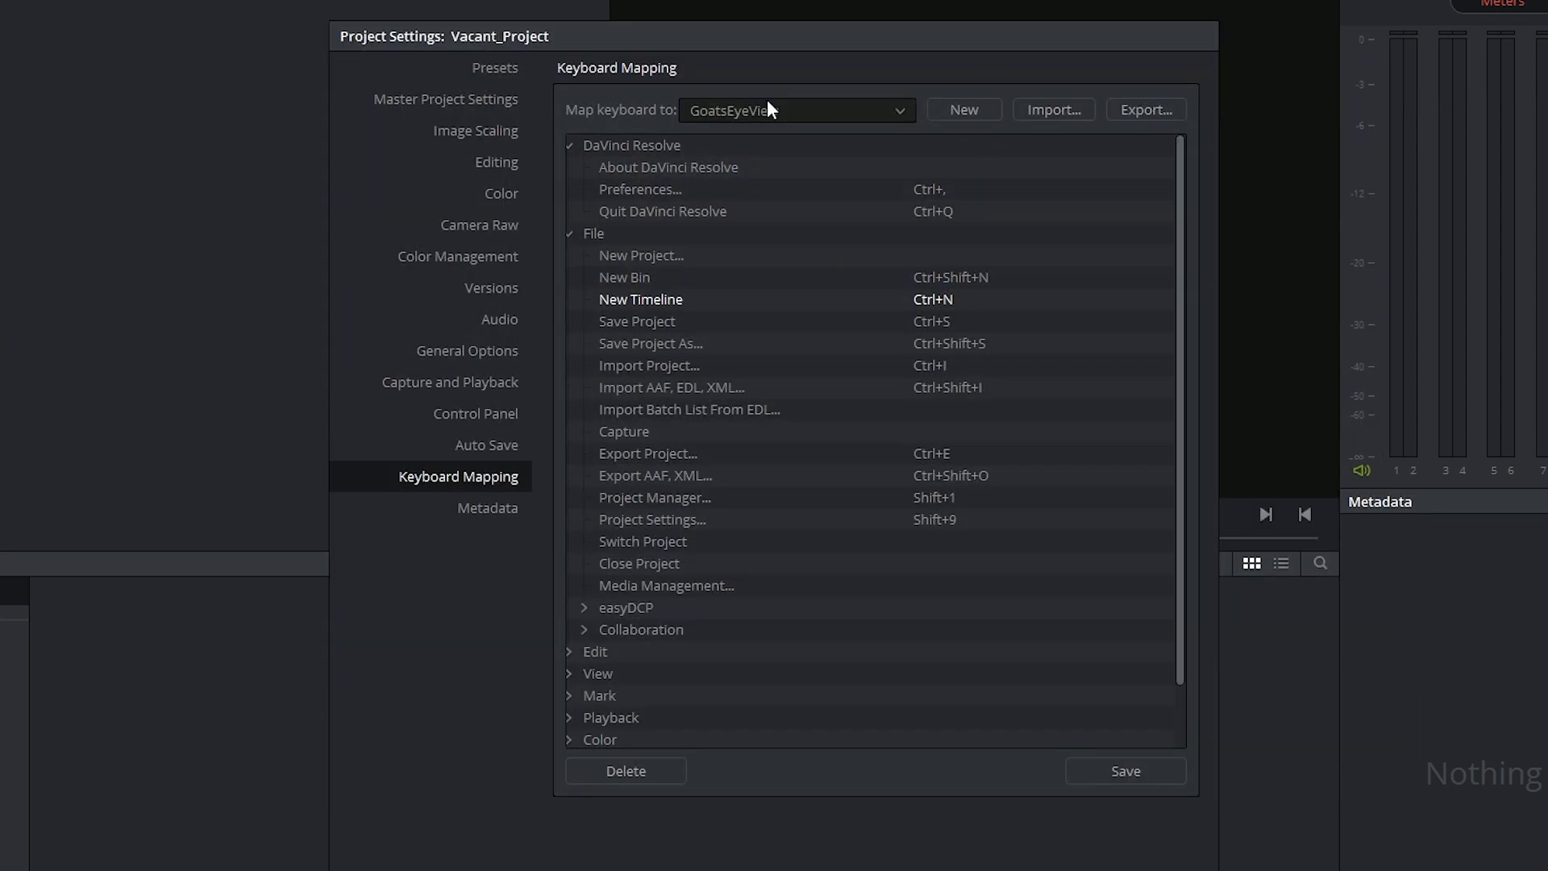
Delete the GoatsEyeView keyboard preset, reverting the mapping to Avid Media Composer.
left_click(745, 112)
left_click(743, 232)
left_click(636, 771)
Create a new metadata preset named GoatsEyeView_Metadata.
left_click(502, 511)
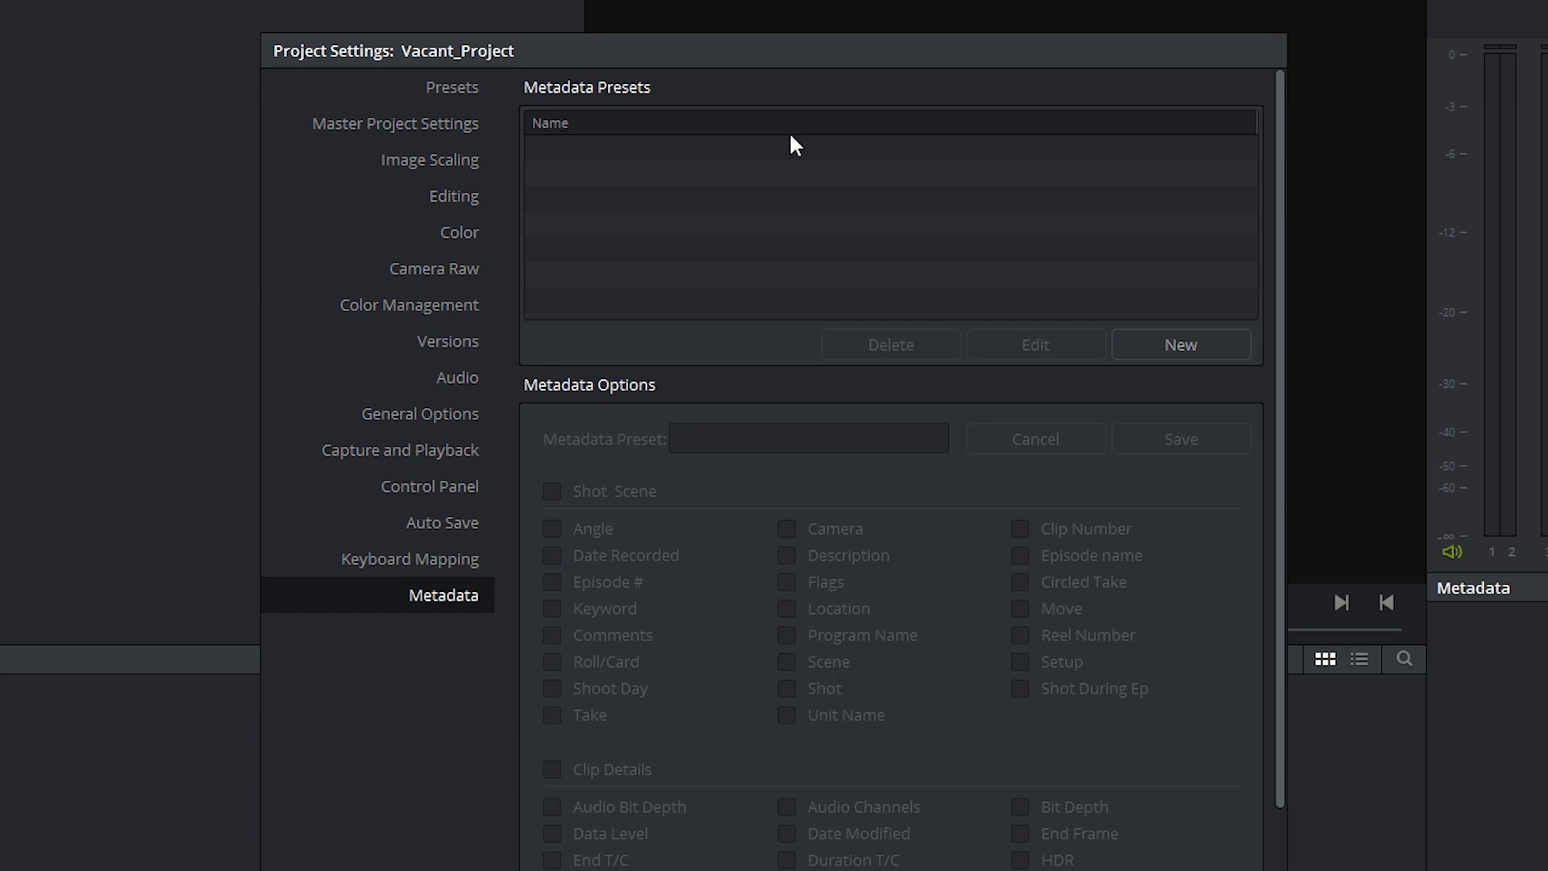
left_click(1161, 340)
type("GoatsEy")
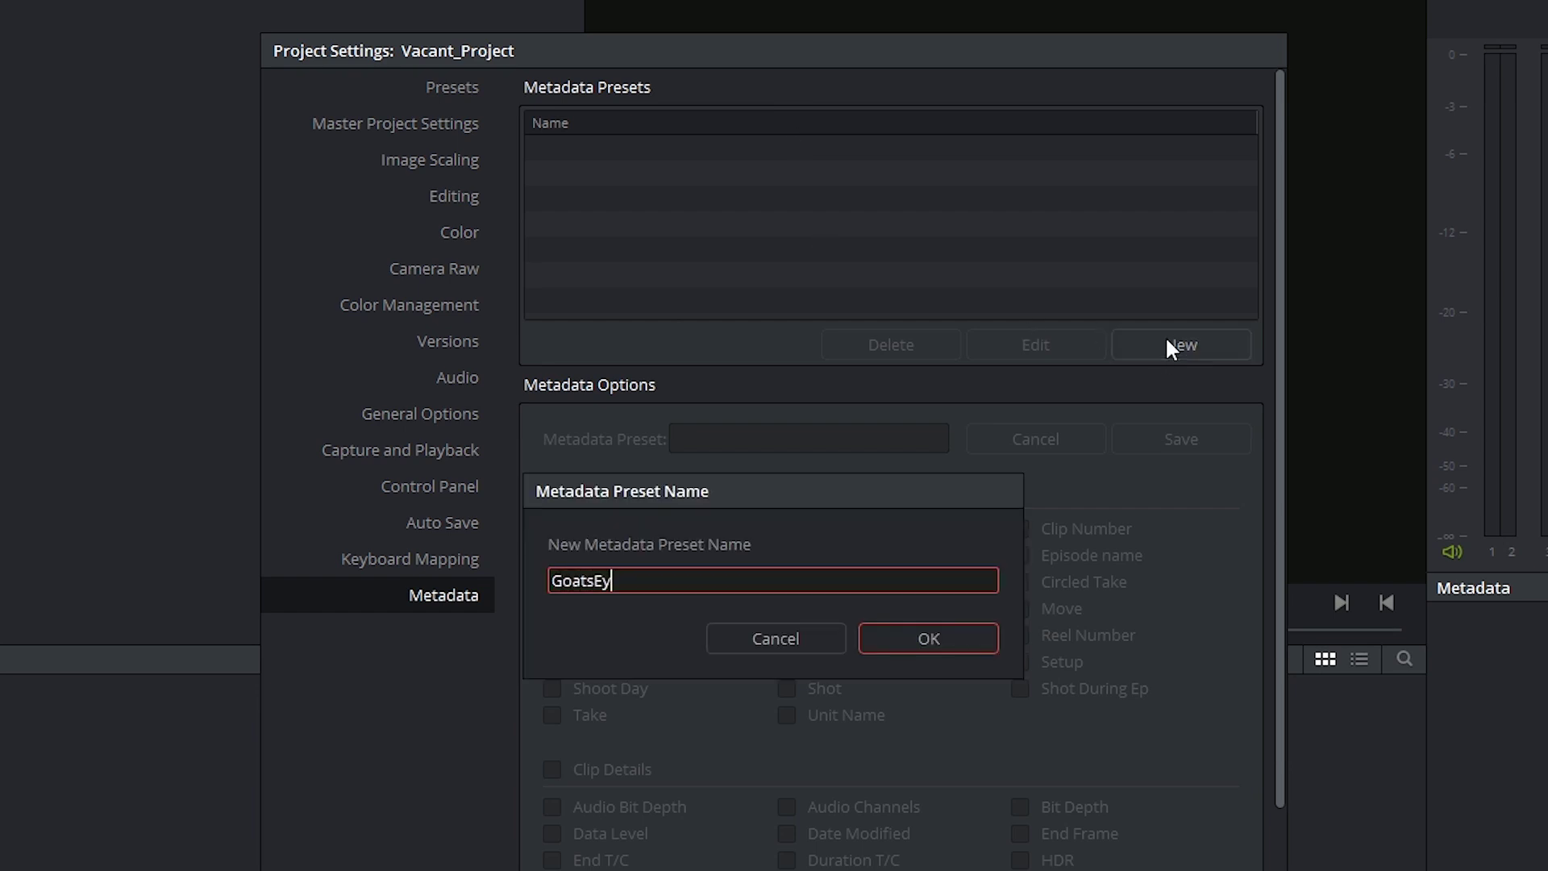
type("eView_Metadata")
left_click(929, 639)
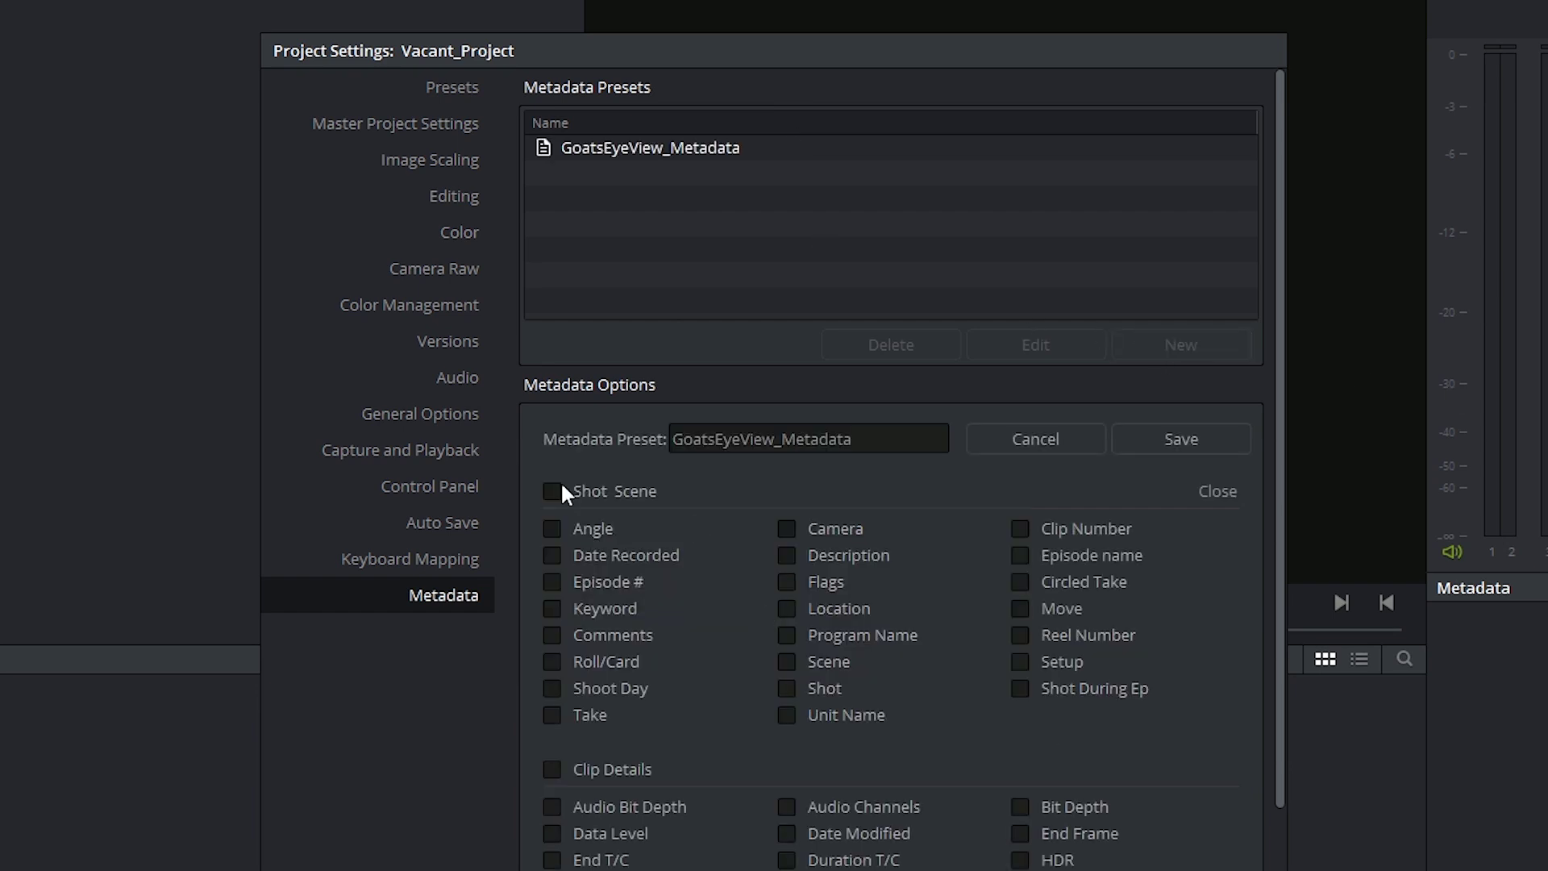
Check every Shot Scene field in GoatsEyeView_Metadata and scroll through the metadata groups.
left_click(551, 491)
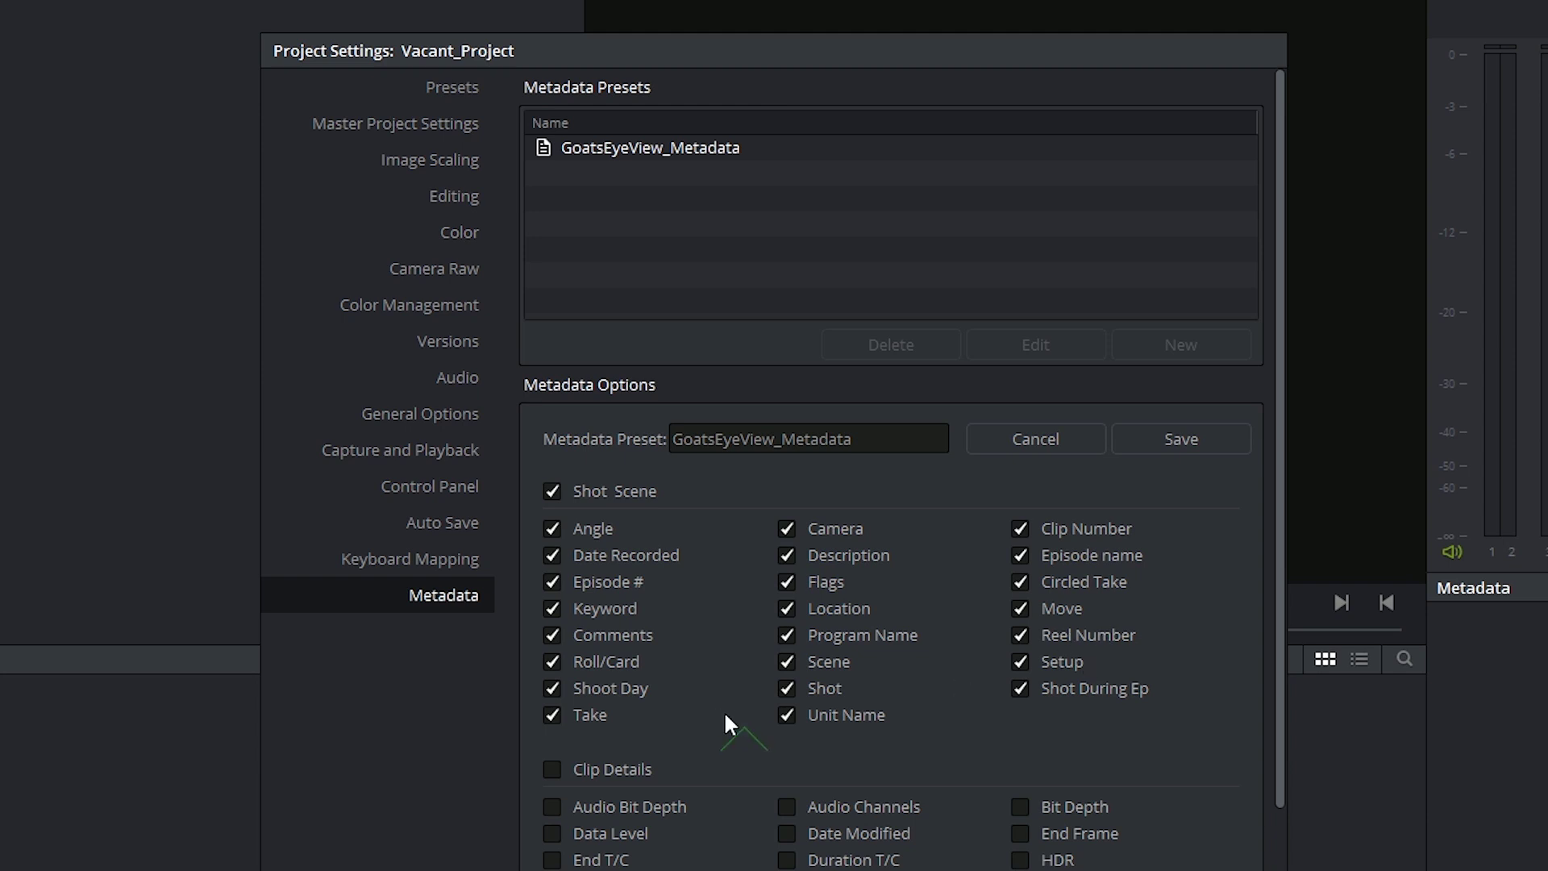
scroll(721, 710, "down", 4)
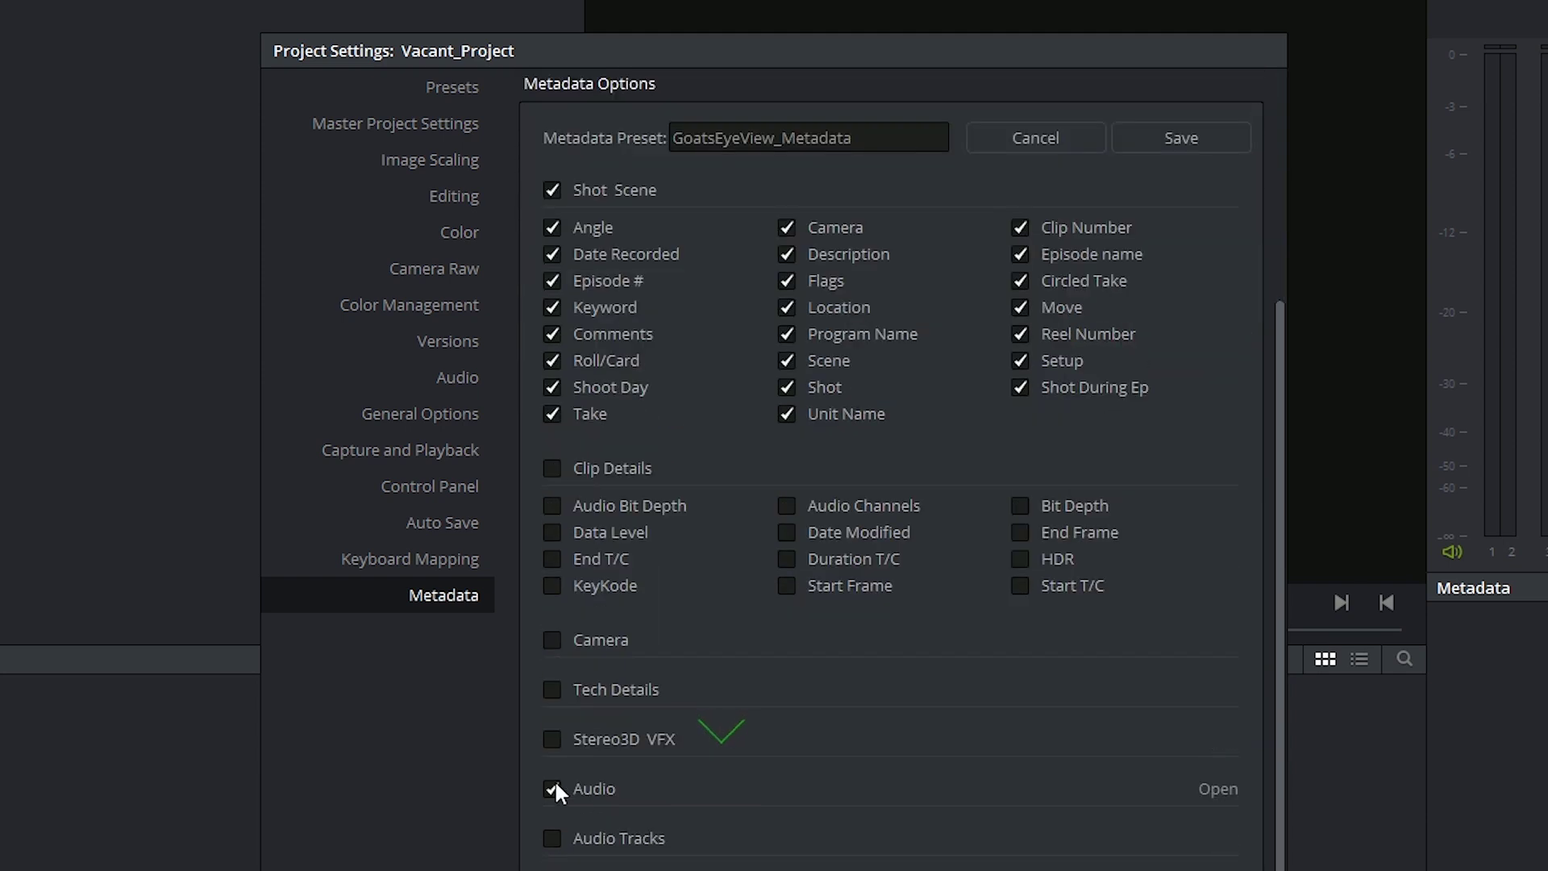
scroll(555, 780, "down", 3)
scroll(645, 645, "up", 5)
scroll(678, 679, "up", 2)
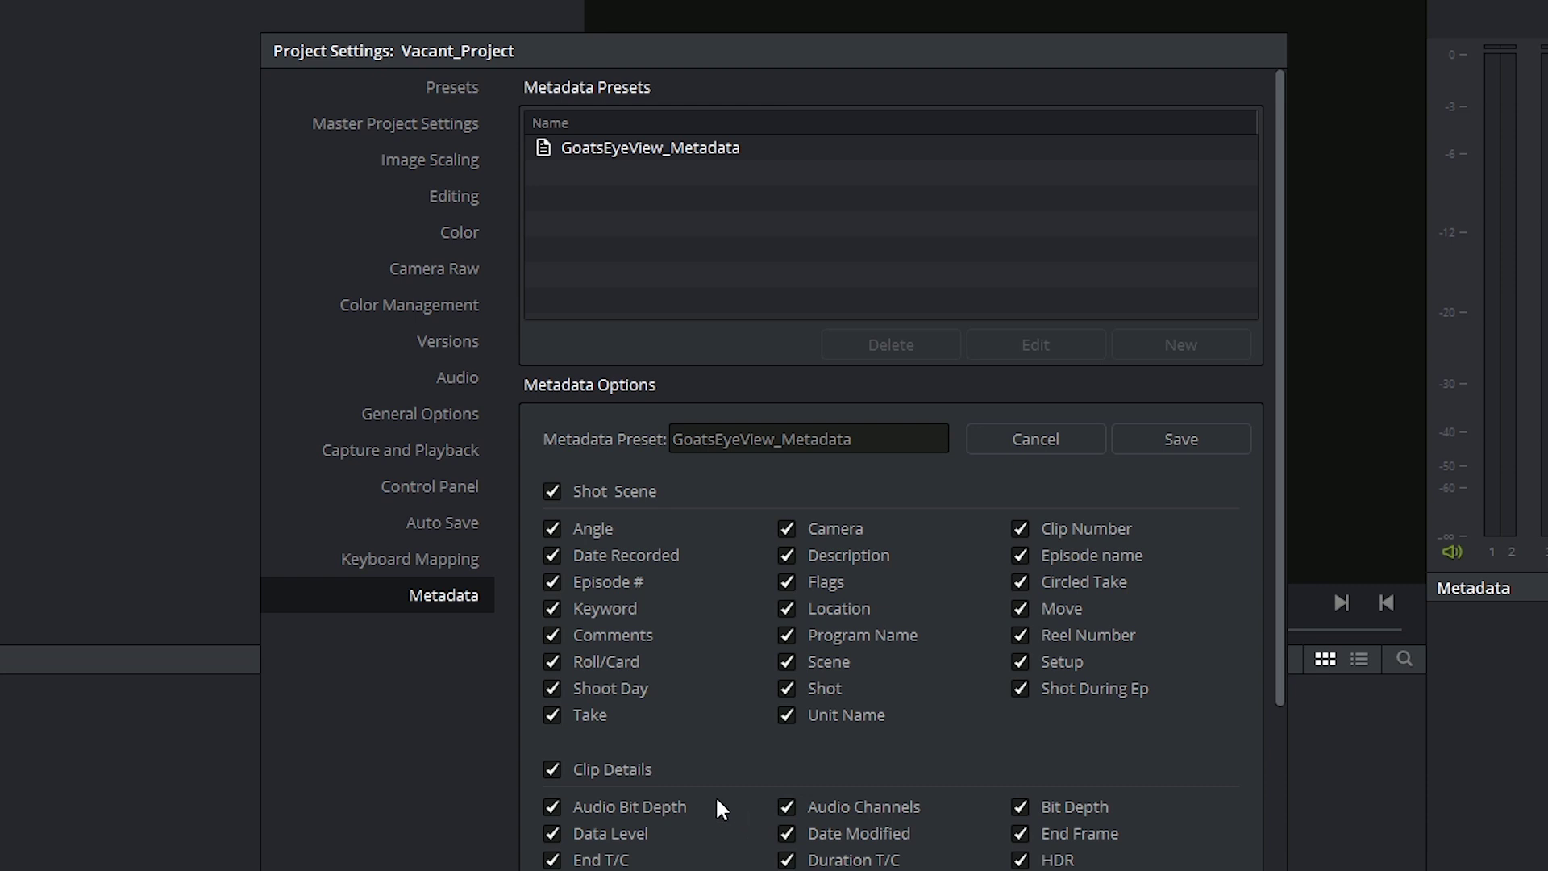
key("alt+Tab")
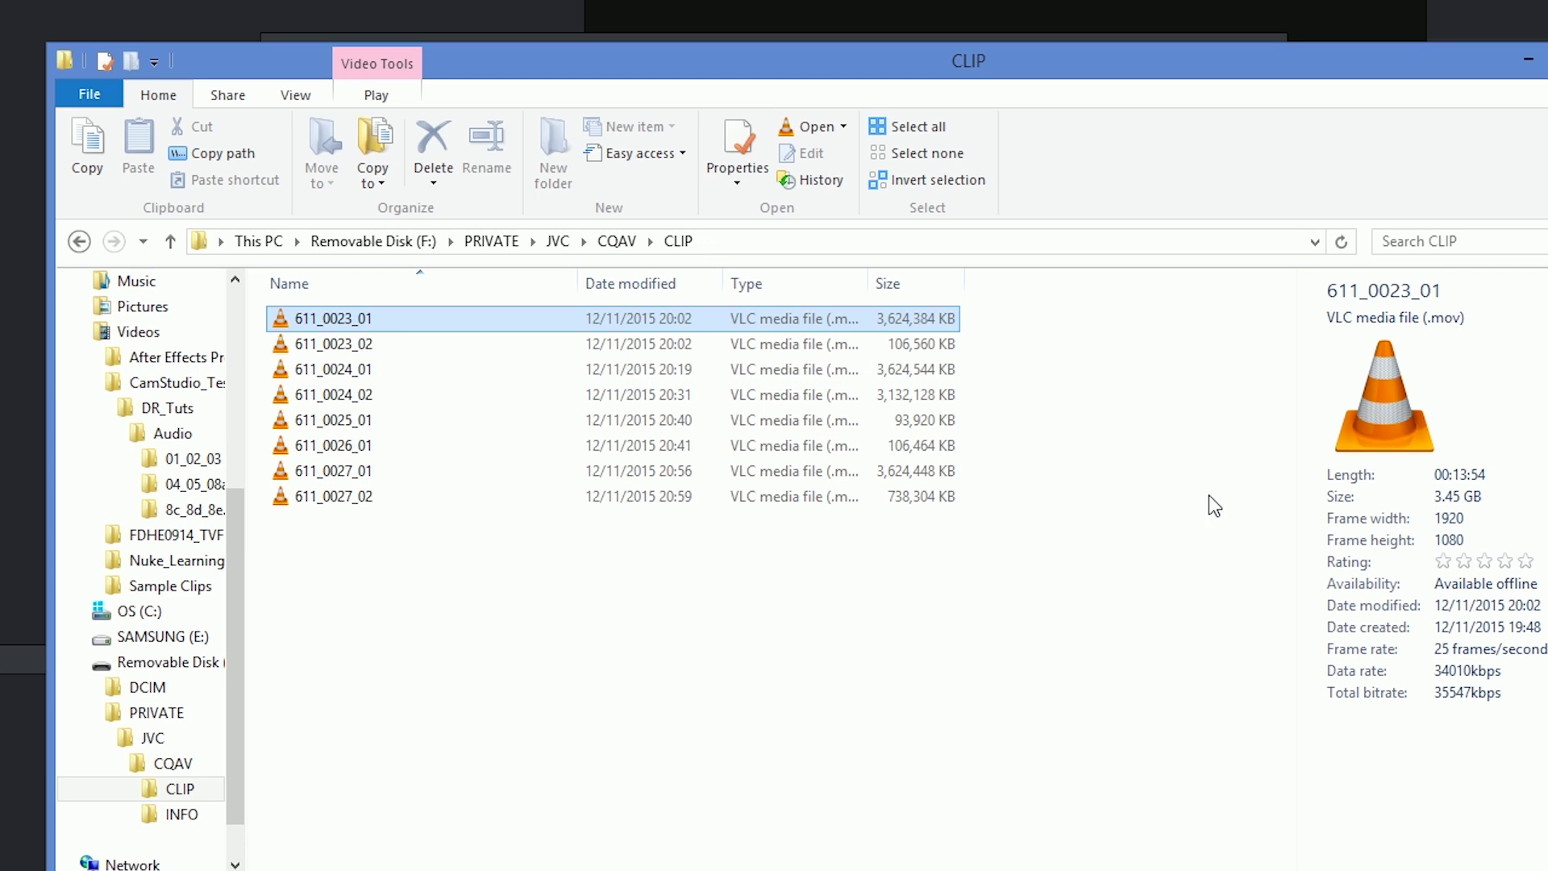
Inspect clip 611_0023_01's video and audio details in its Properties window.
right_click(304, 314)
key("r")
left_click_drag(545, 337, 491, 210)
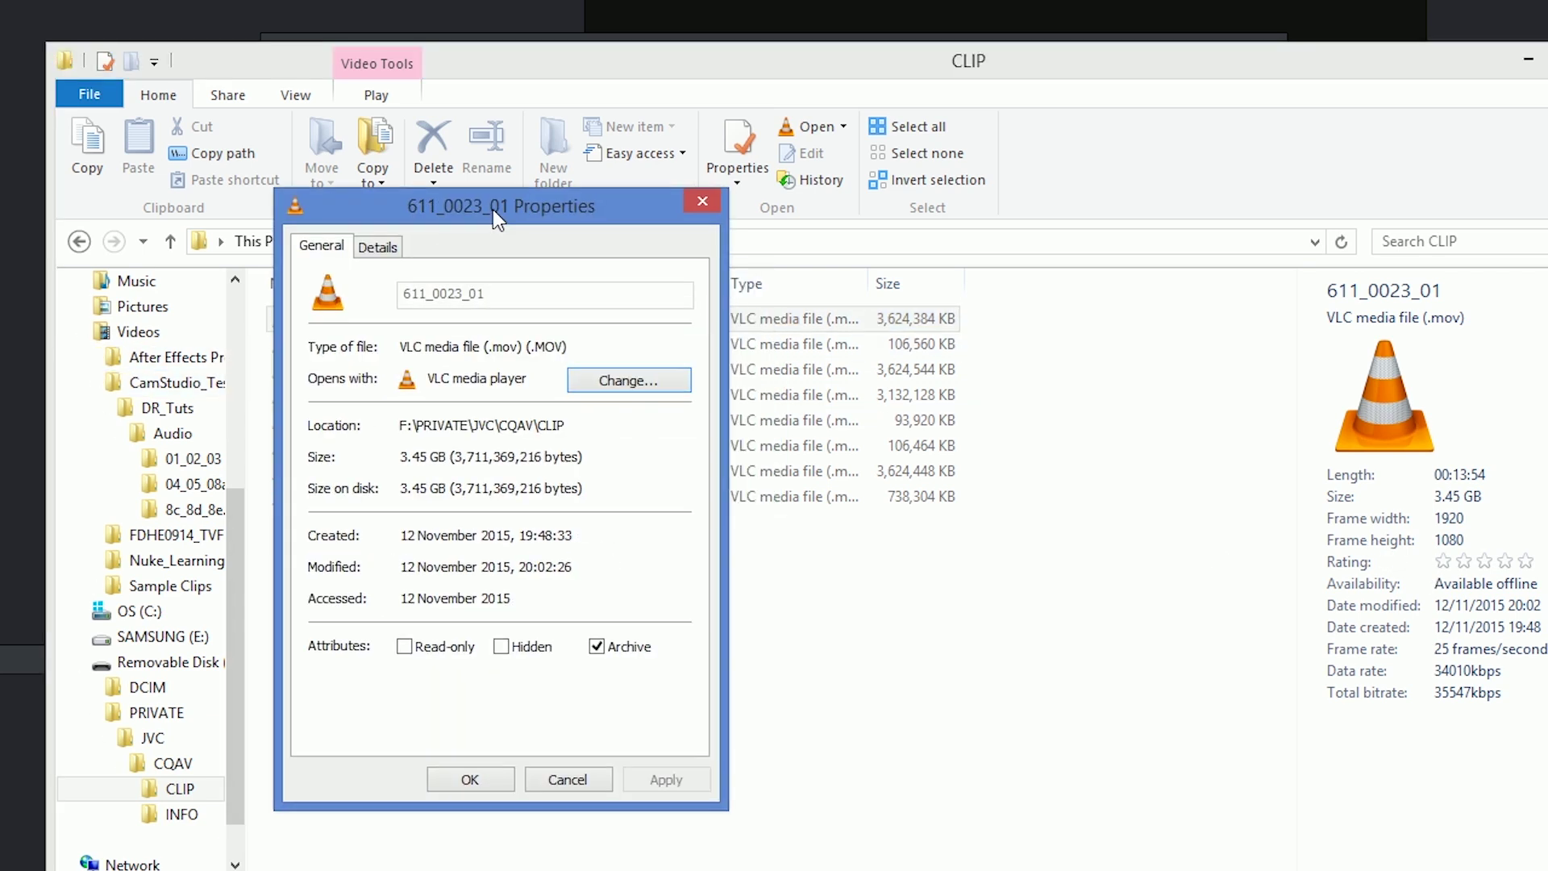
left_click(376, 247)
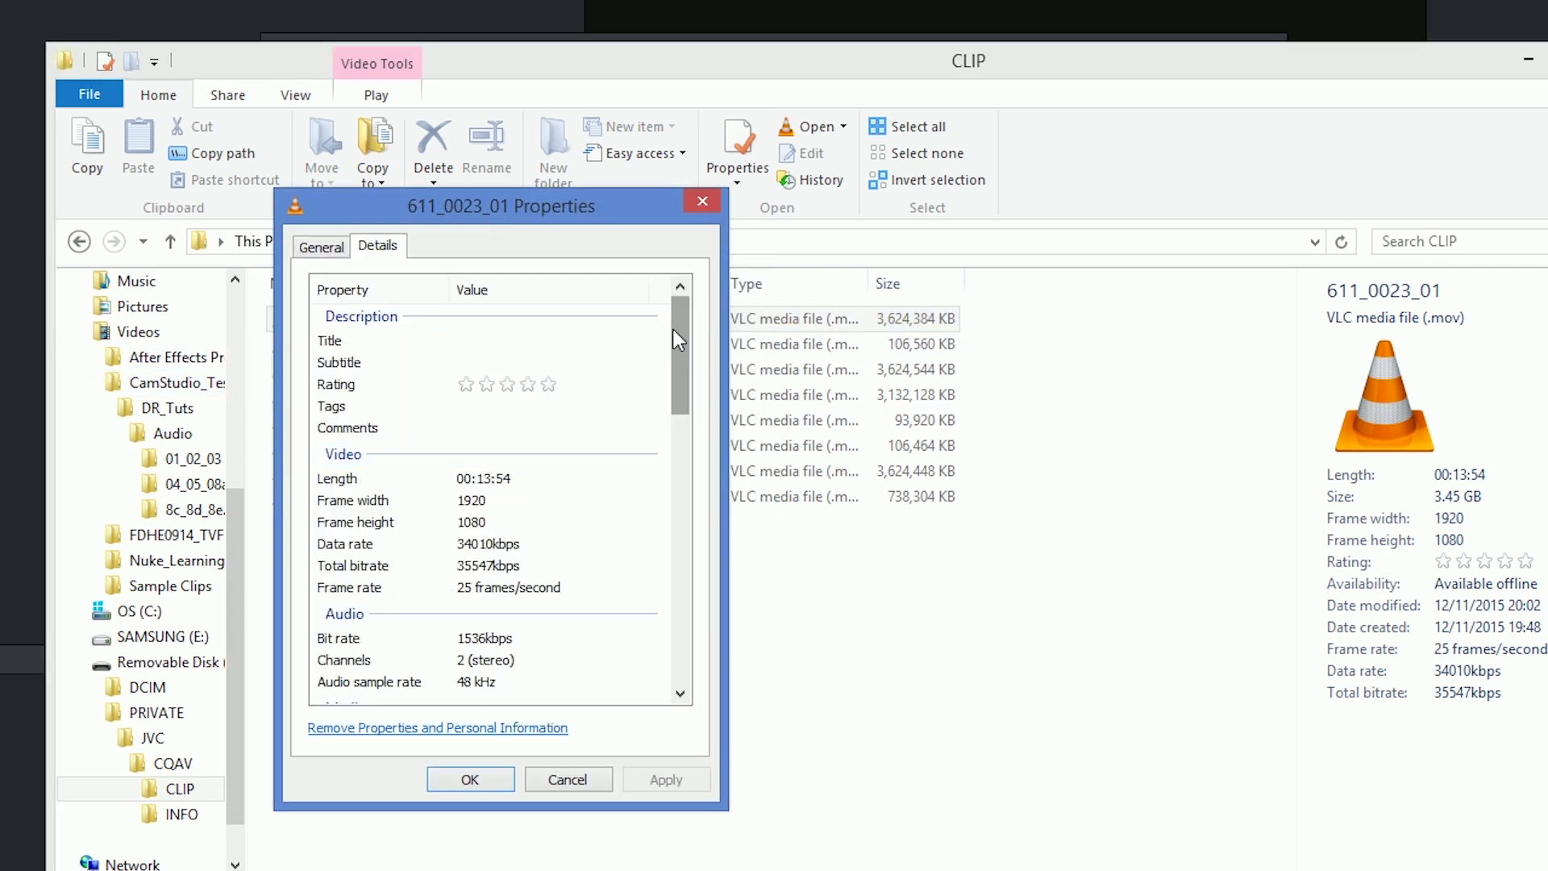
left_click_drag(672, 327, 712, 599)
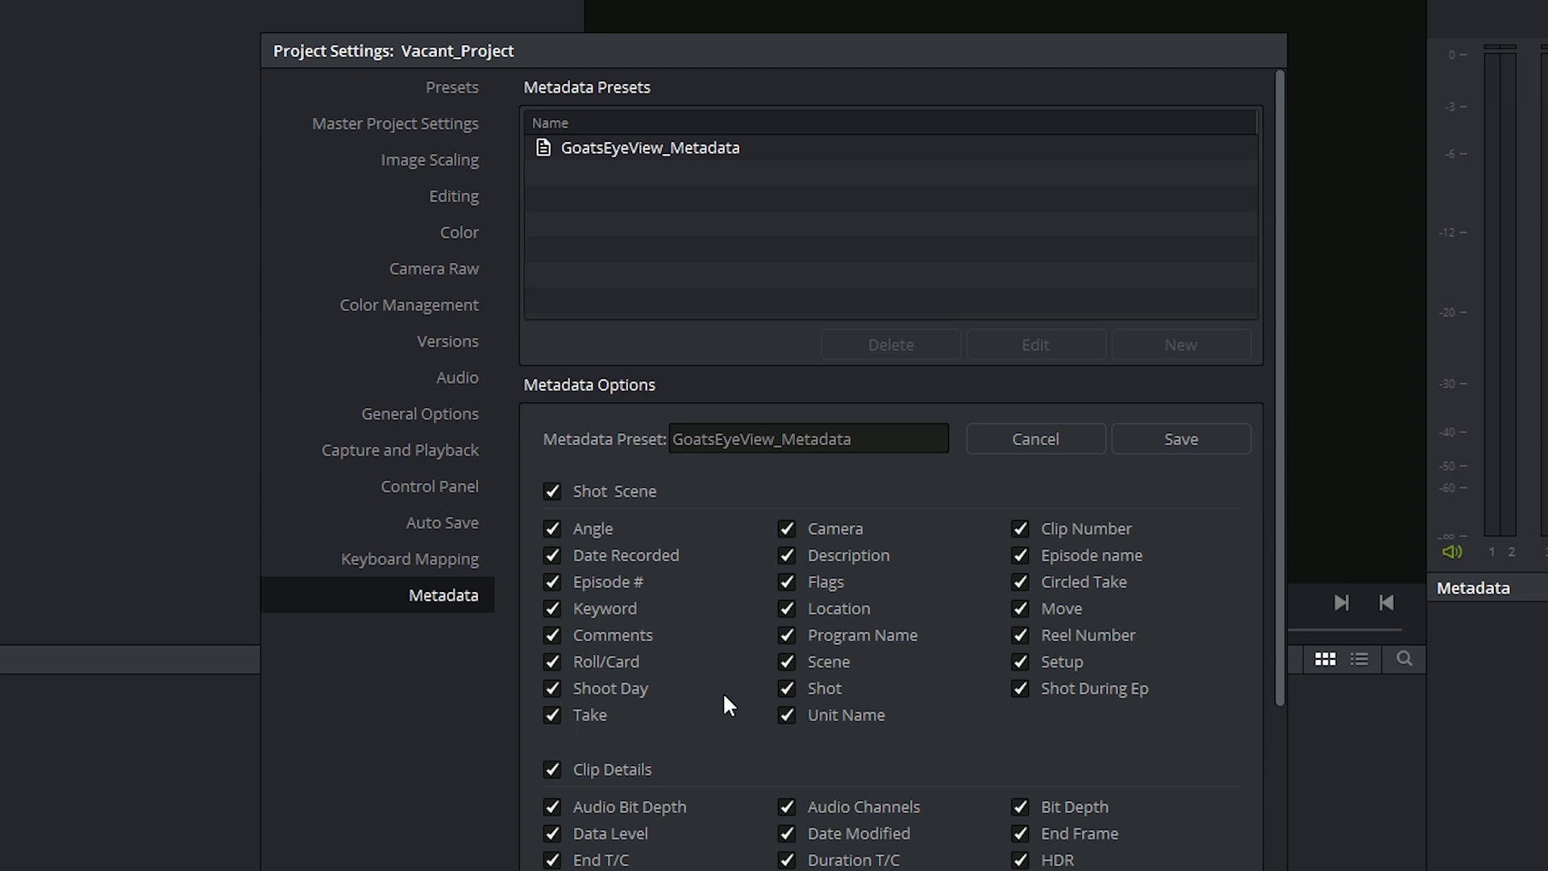
Untick the Shot Scene and Clip Details groups in GoatsEyeView_Metadata.
left_click(551, 491)
left_click(552, 769)
scroll(661, 754, "down", 5)
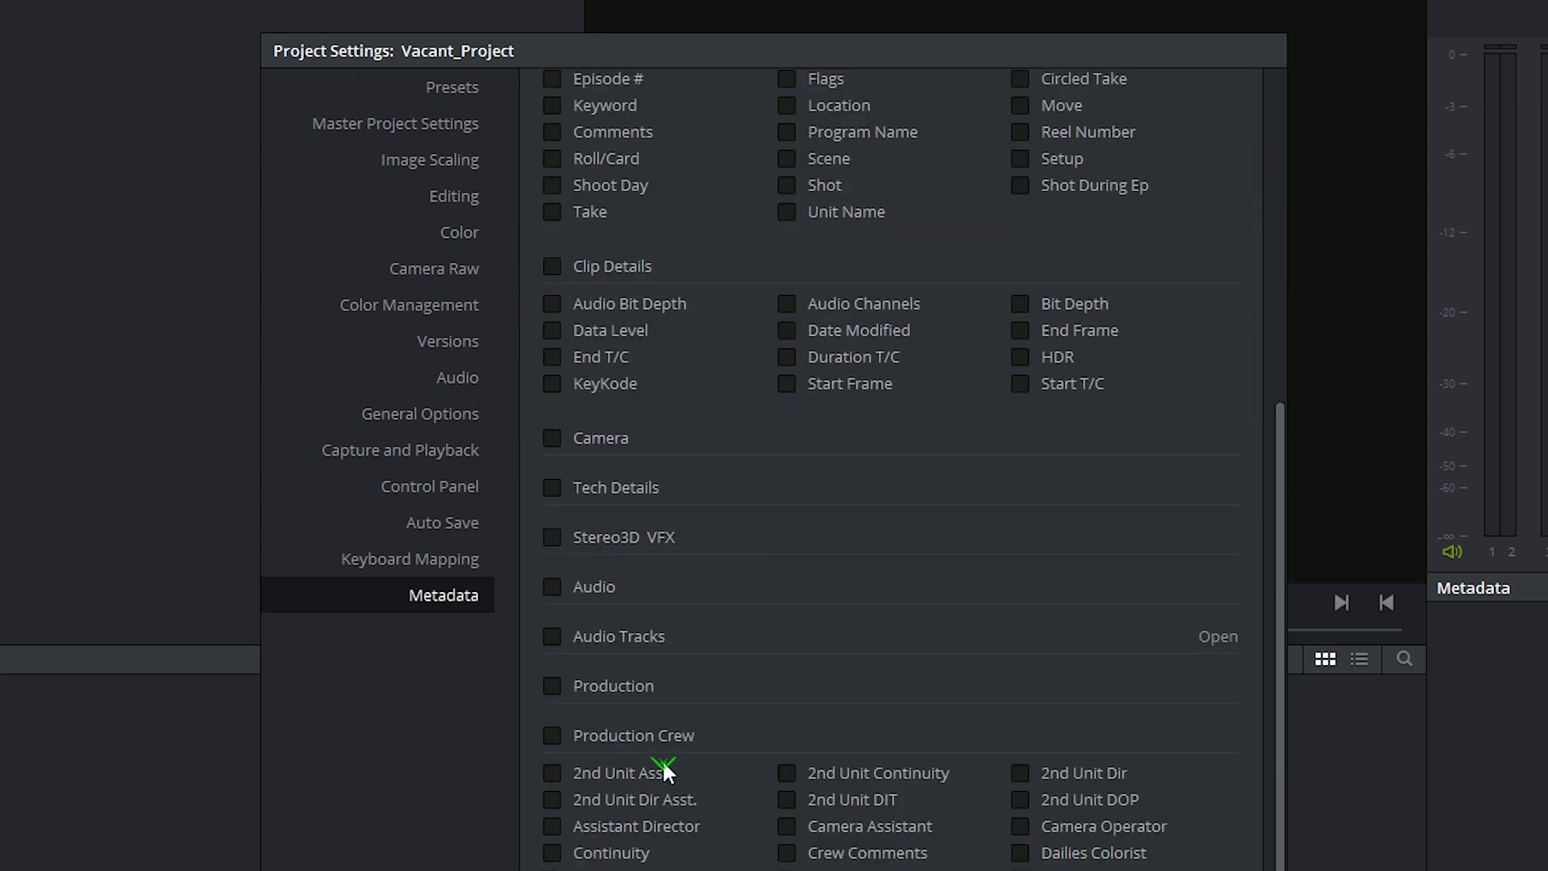
scroll(707, 725, "up", 5)
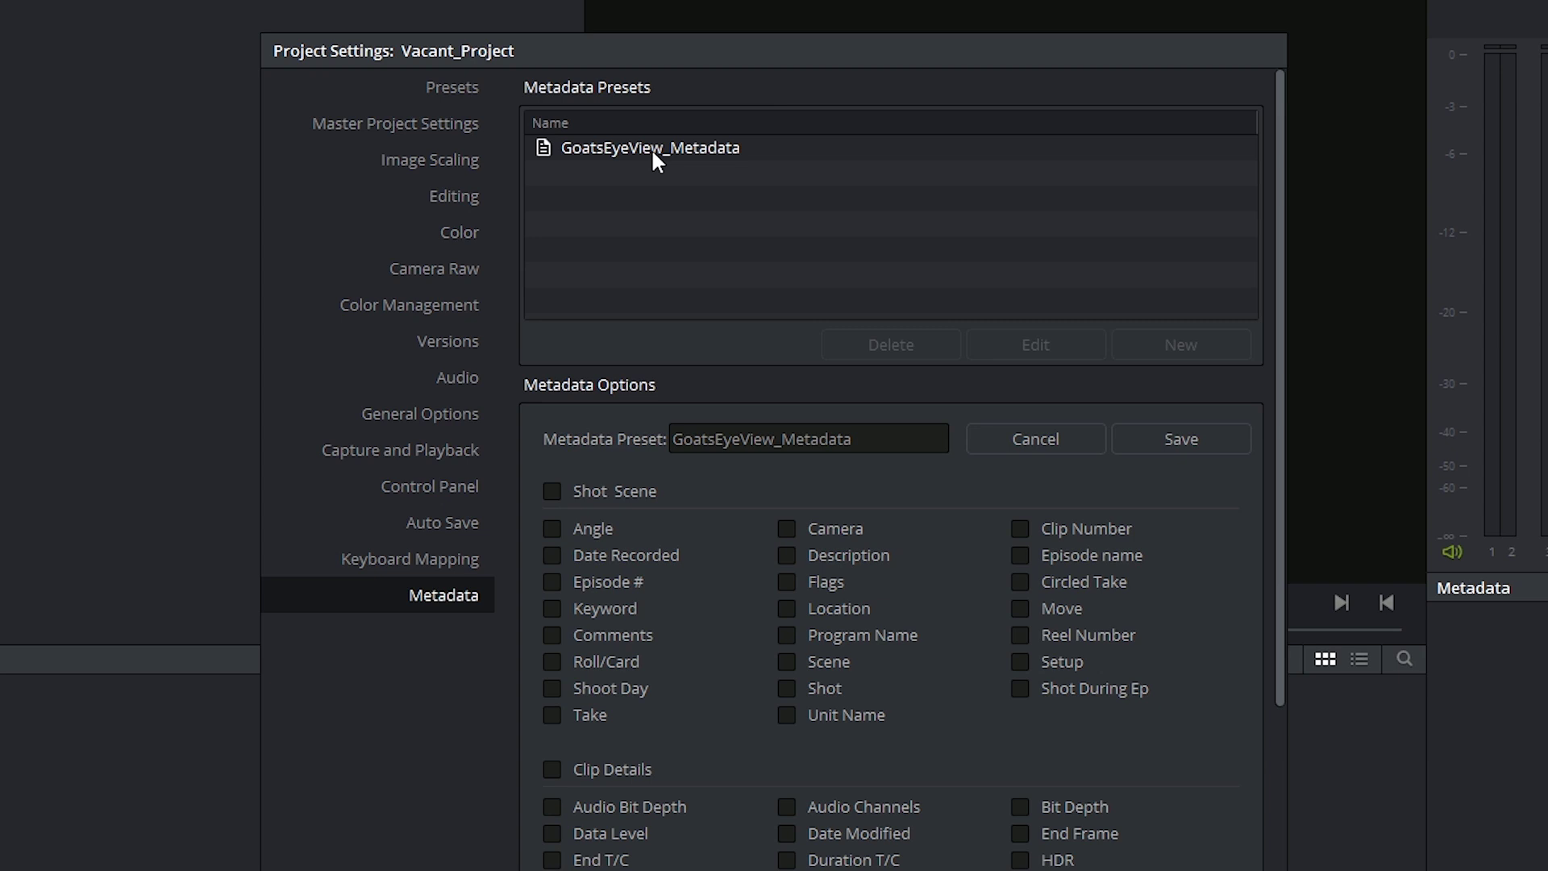